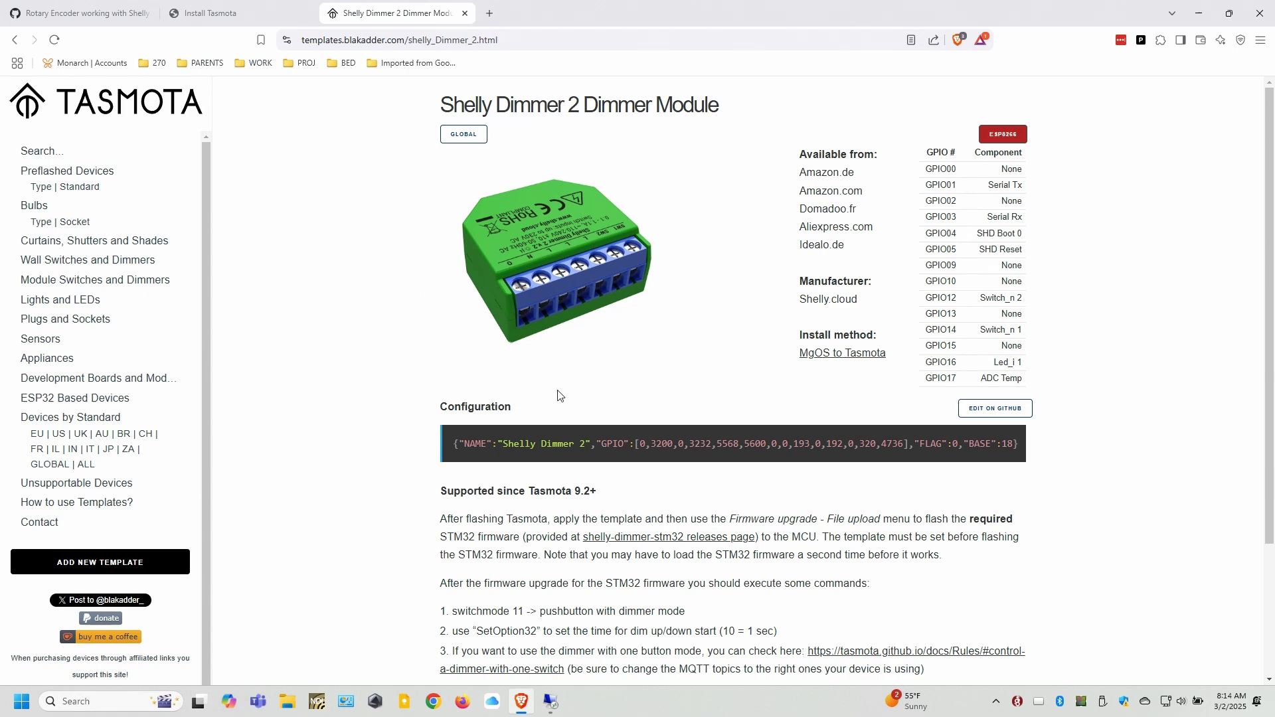
Compare the Shelly Dimmer 2 template with the rotary-encoder GitHub issue, then go to the Tasmota web installer
{"action": "scroll", "coordinate": [570, 503], "scroll_direction": "down", "scroll_amount": 2}
{"action": "scroll", "coordinate": [570, 503], "scroll_direction": "up", "scroll_amount": 2}
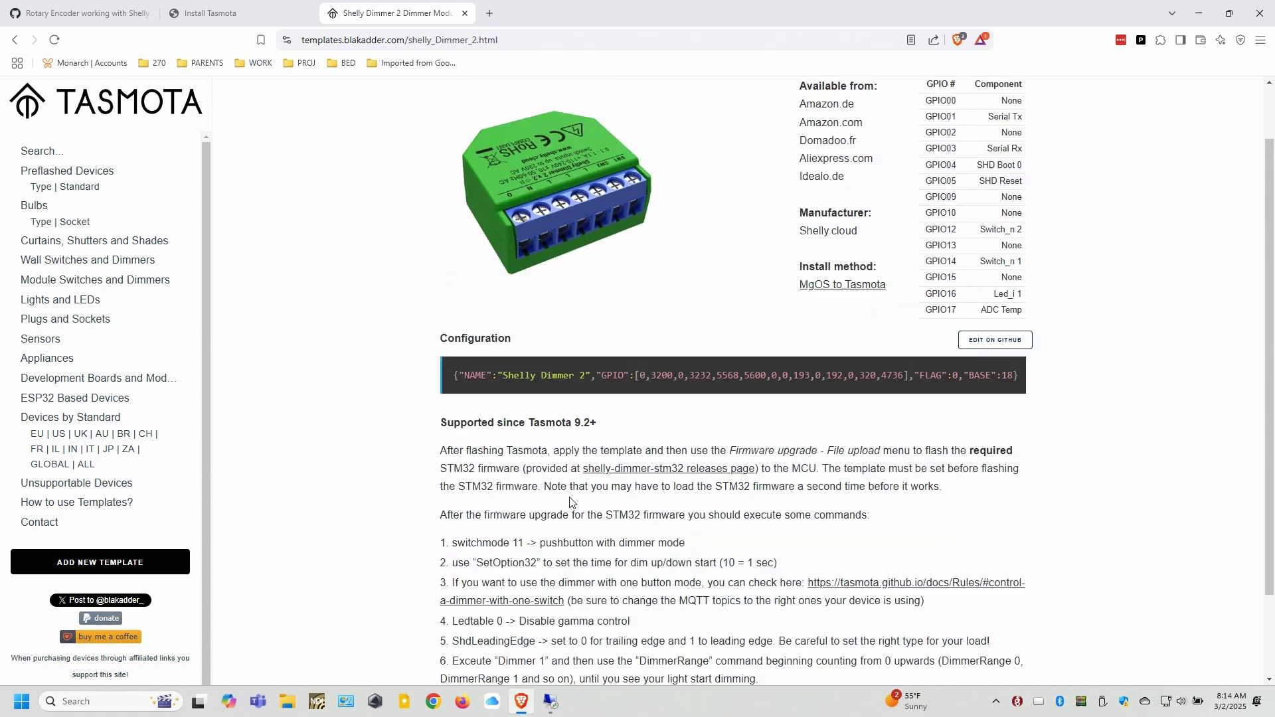
{"action": "left_click", "coordinate": [80, 13]}
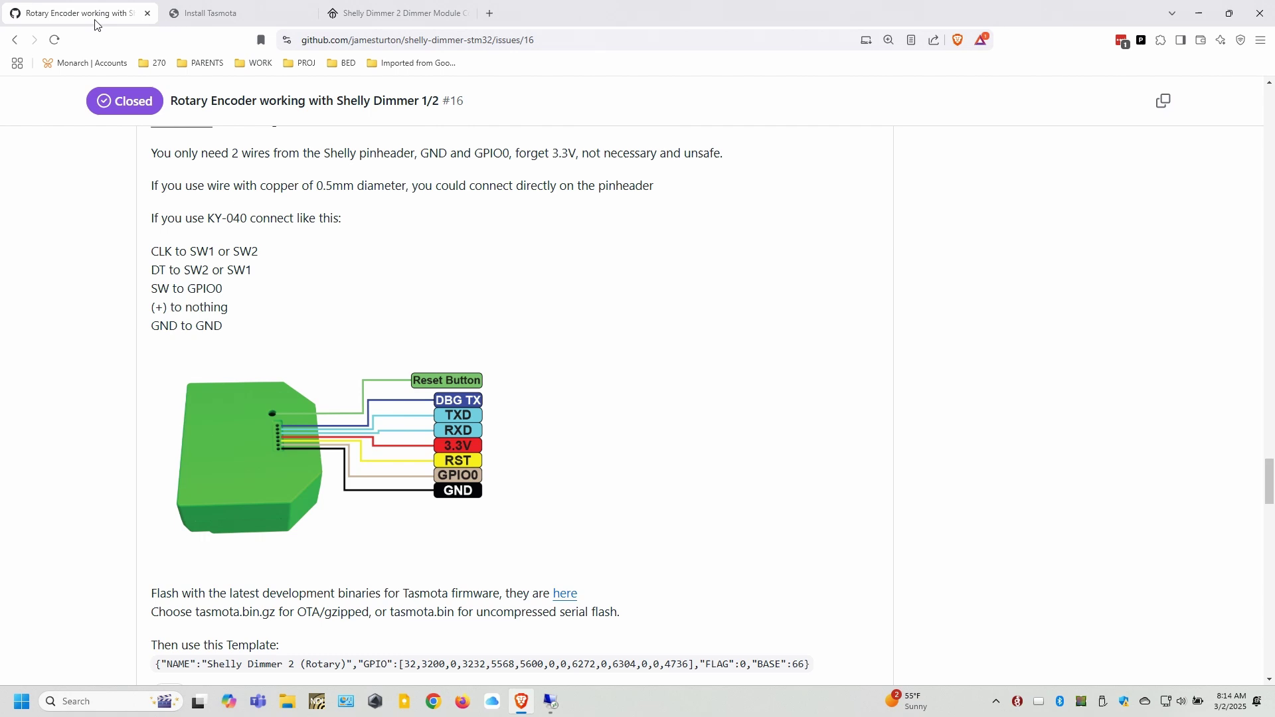
{"action": "left_click", "coordinate": [401, 12]}
{"action": "scroll", "coordinate": [412, 392], "scroll_direction": "down", "scroll_amount": 1}
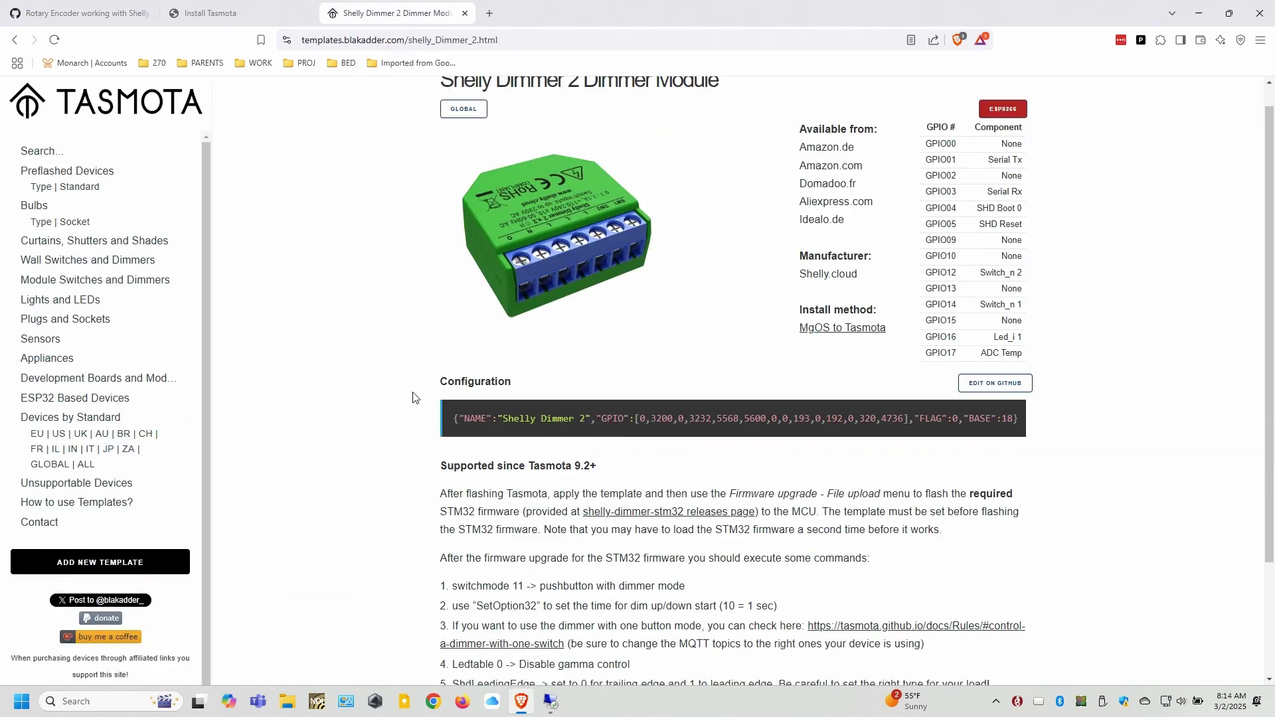
{"action": "left_click", "coordinate": [245, 18]}
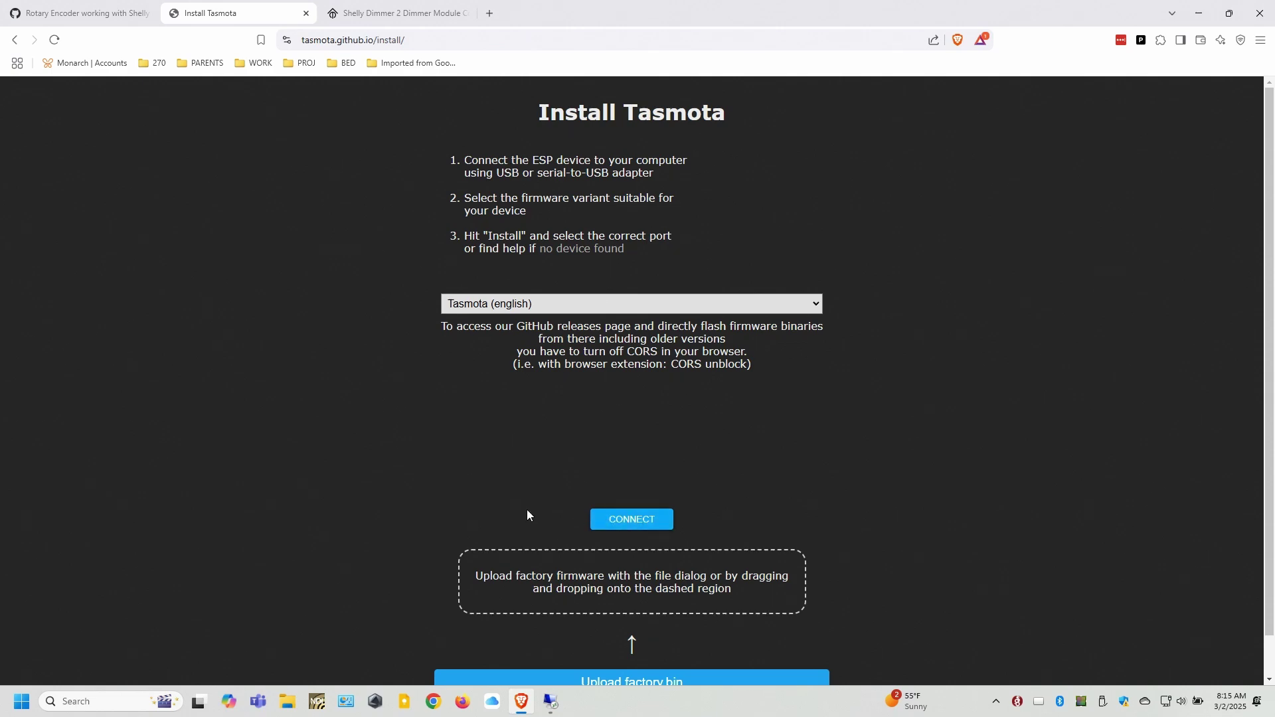
Connect to the VoltLink CP2102N (COM3) adapter, retrying after the port-not-ready error
{"action": "left_click", "coordinate": [611, 528]}
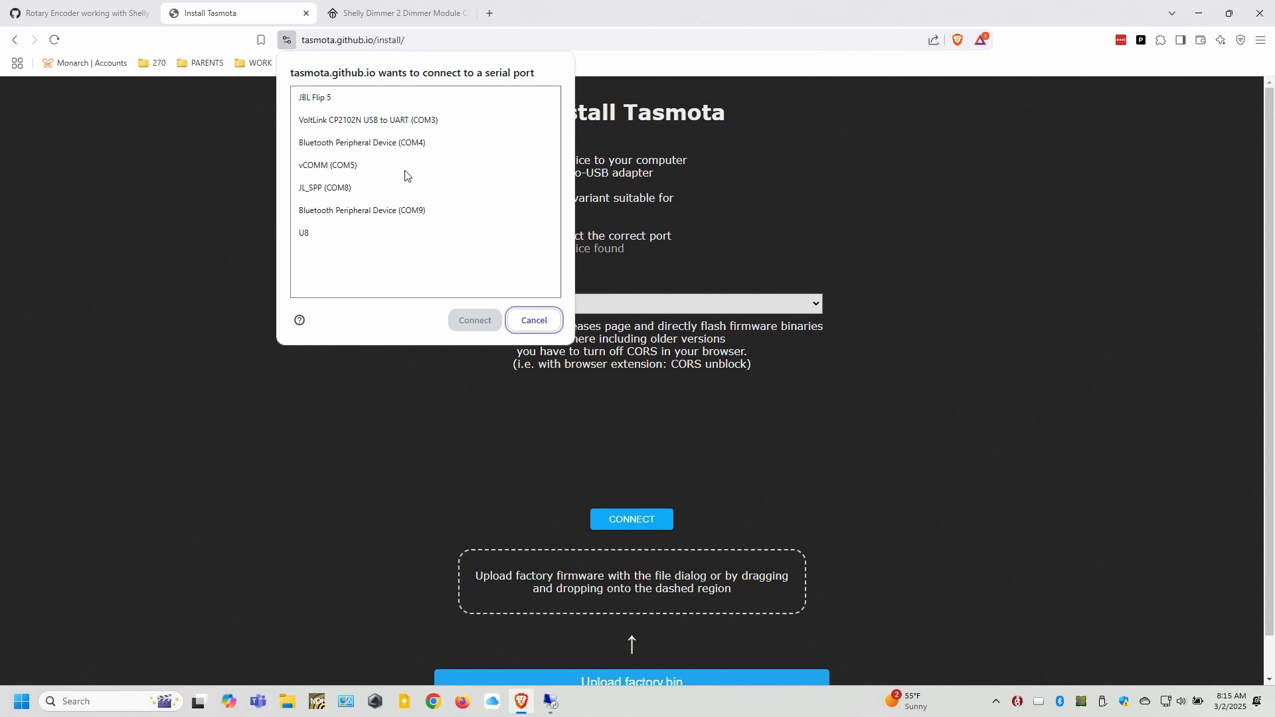
{"action": "left_click", "coordinate": [426, 127]}
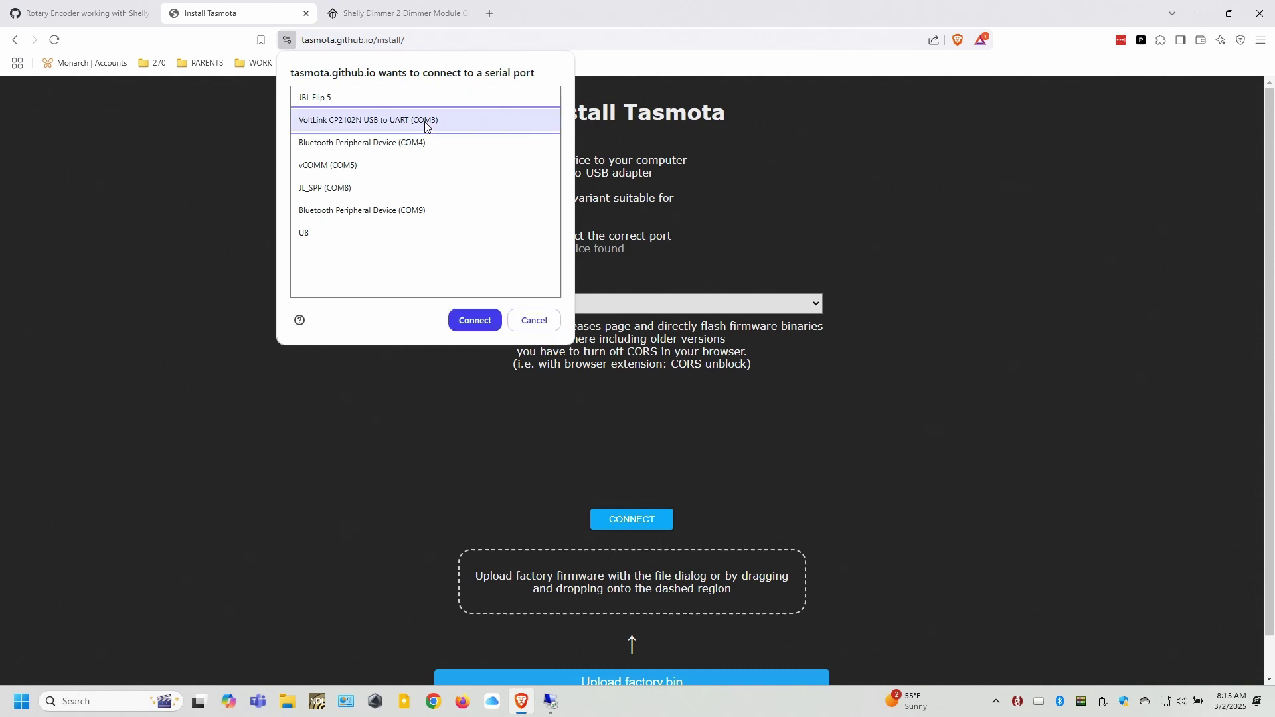
{"action": "left_click", "coordinate": [473, 321]}
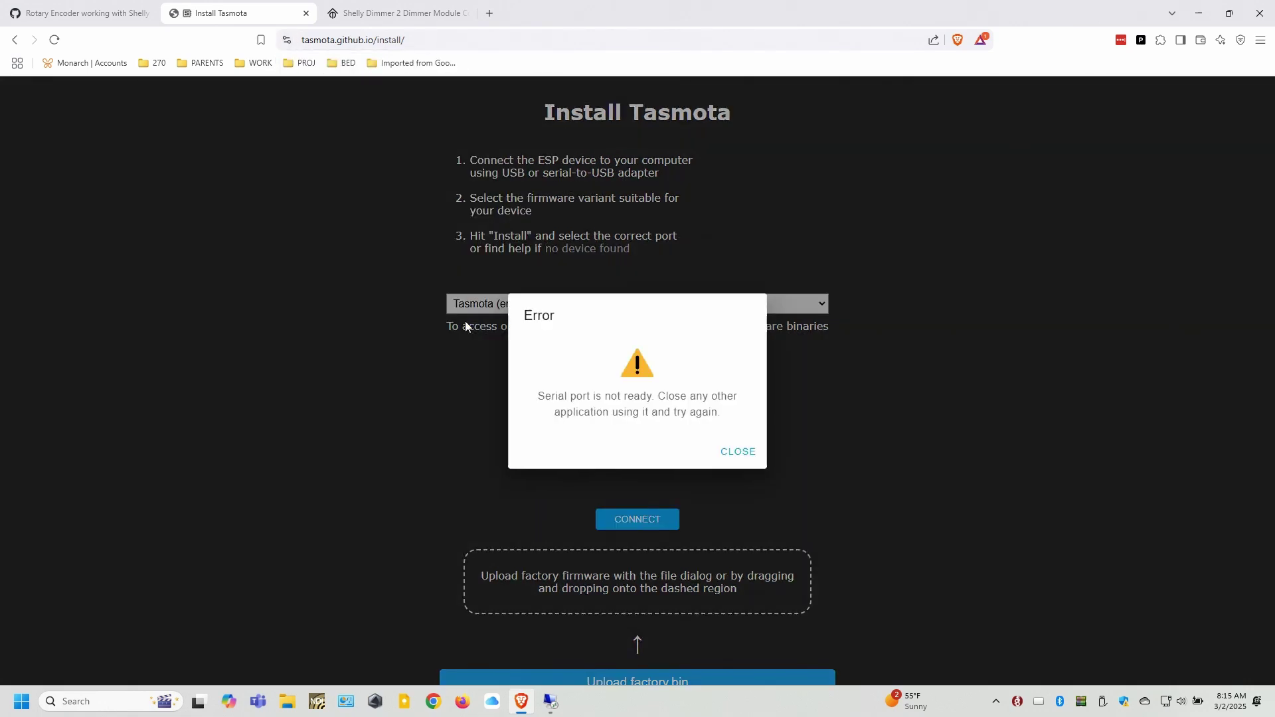
{"action": "left_click", "coordinate": [753, 460]}
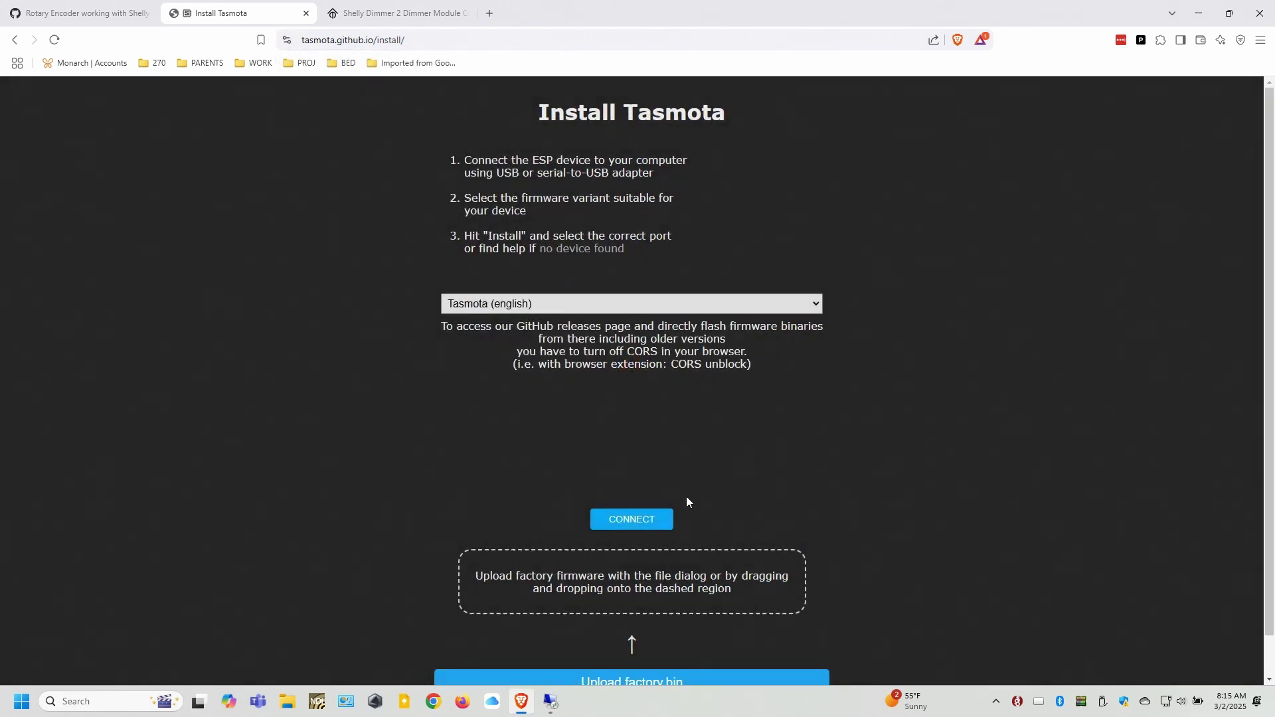
{"action": "left_click", "coordinate": [659, 518]}
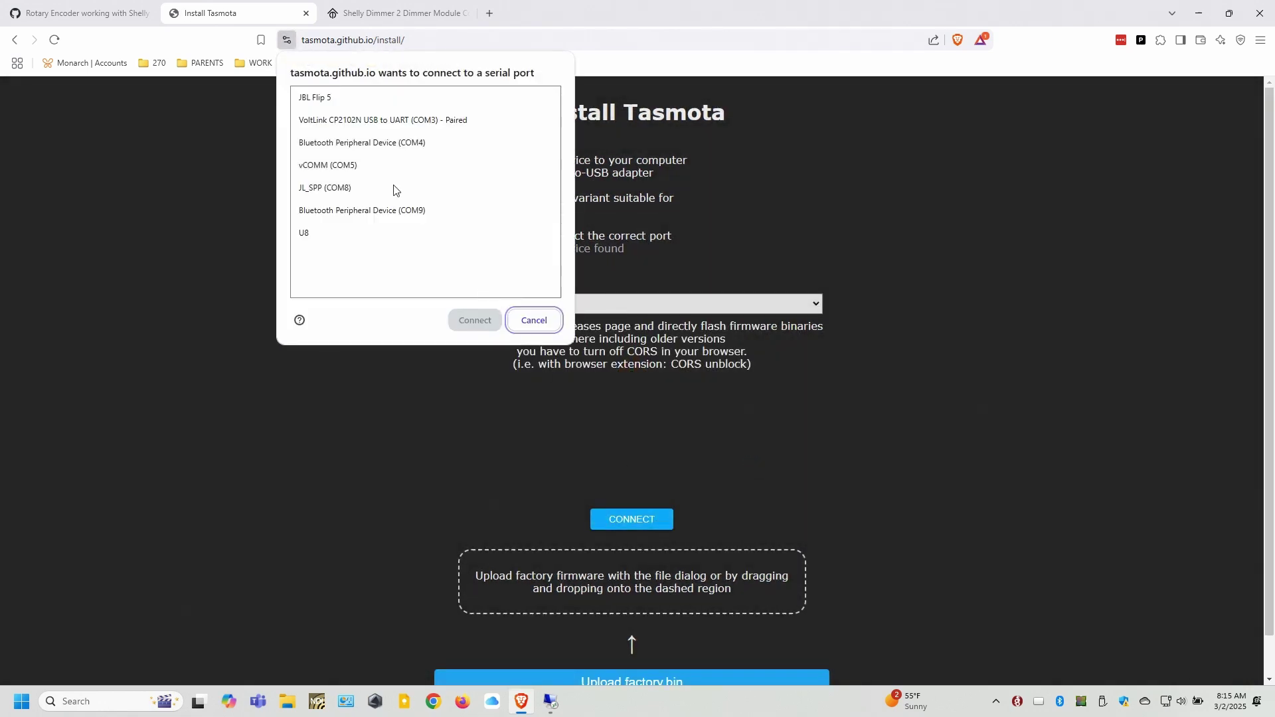
{"action": "left_click", "coordinate": [431, 126]}
{"action": "left_click", "coordinate": [469, 322]}
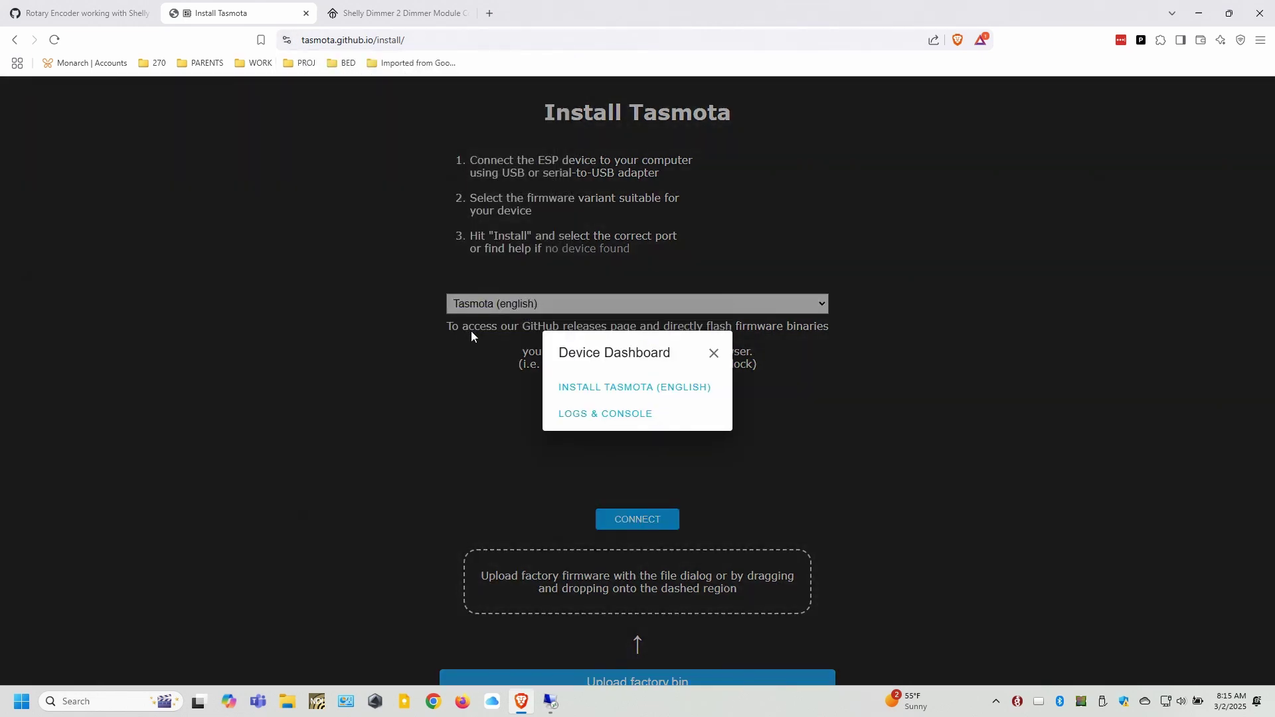
Install Tasmota (english) with Erase device ticked
{"action": "left_click", "coordinate": [595, 391]}
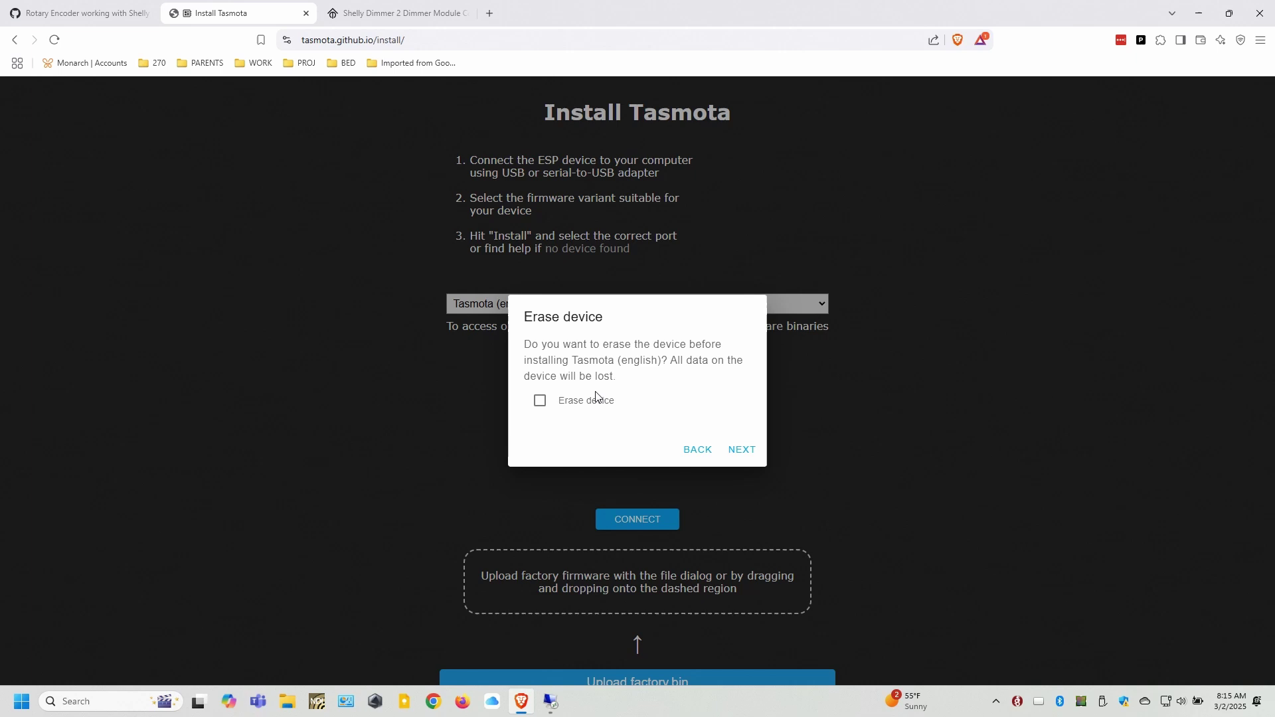
{"action": "left_click", "coordinate": [583, 404]}
{"action": "left_click", "coordinate": [737, 450]}
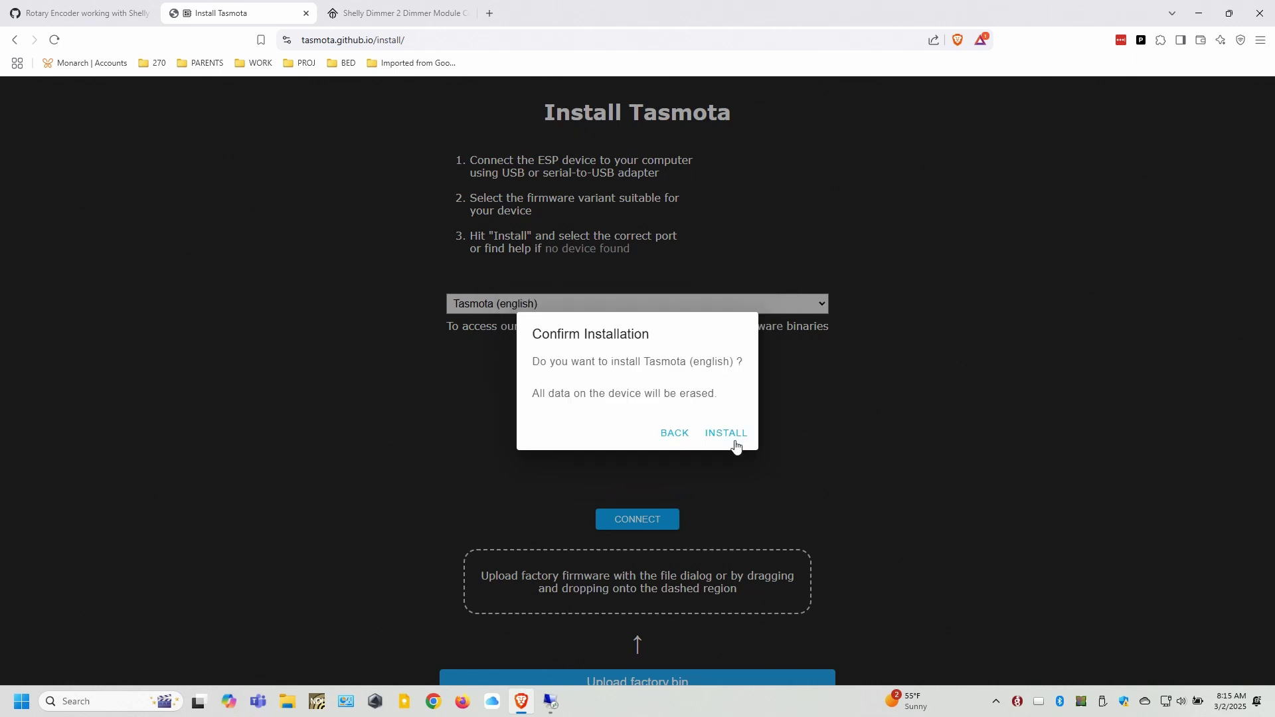
{"action": "left_click", "coordinate": [731, 434]}
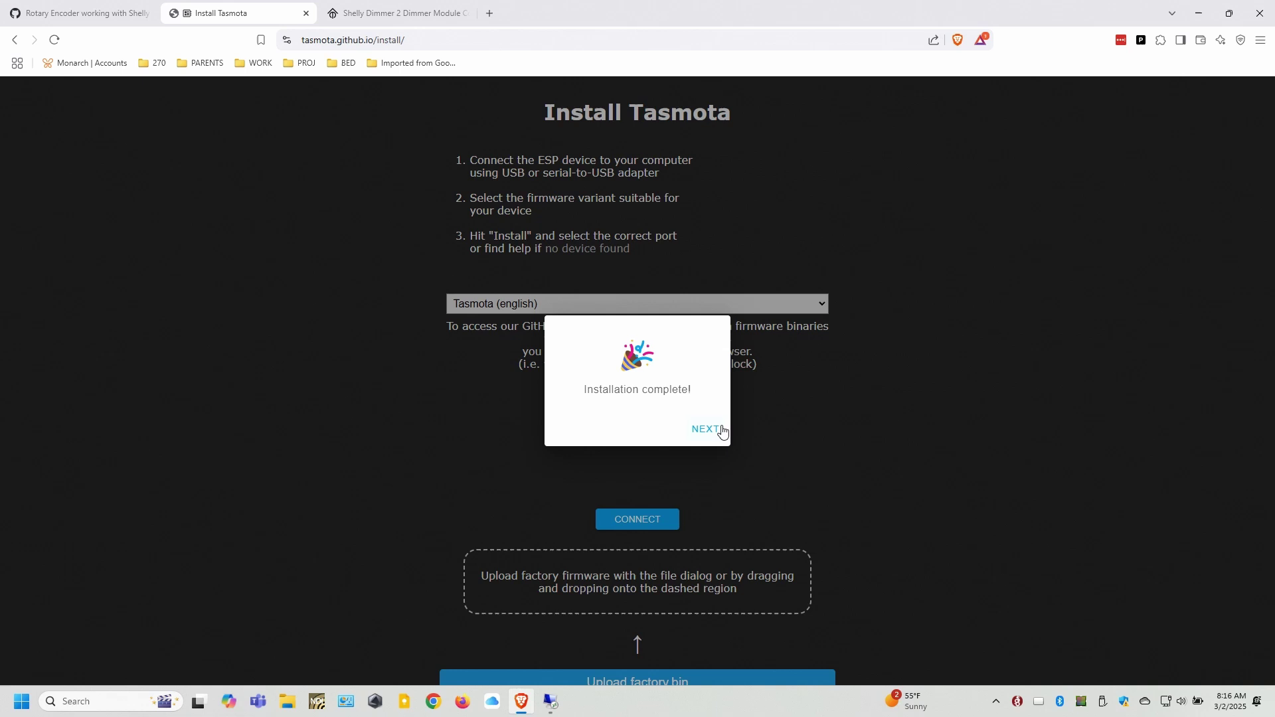
Finish the install, set up the device's Wi-Fi and open its Tasmota main page
{"action": "left_click", "coordinate": [721, 429]}
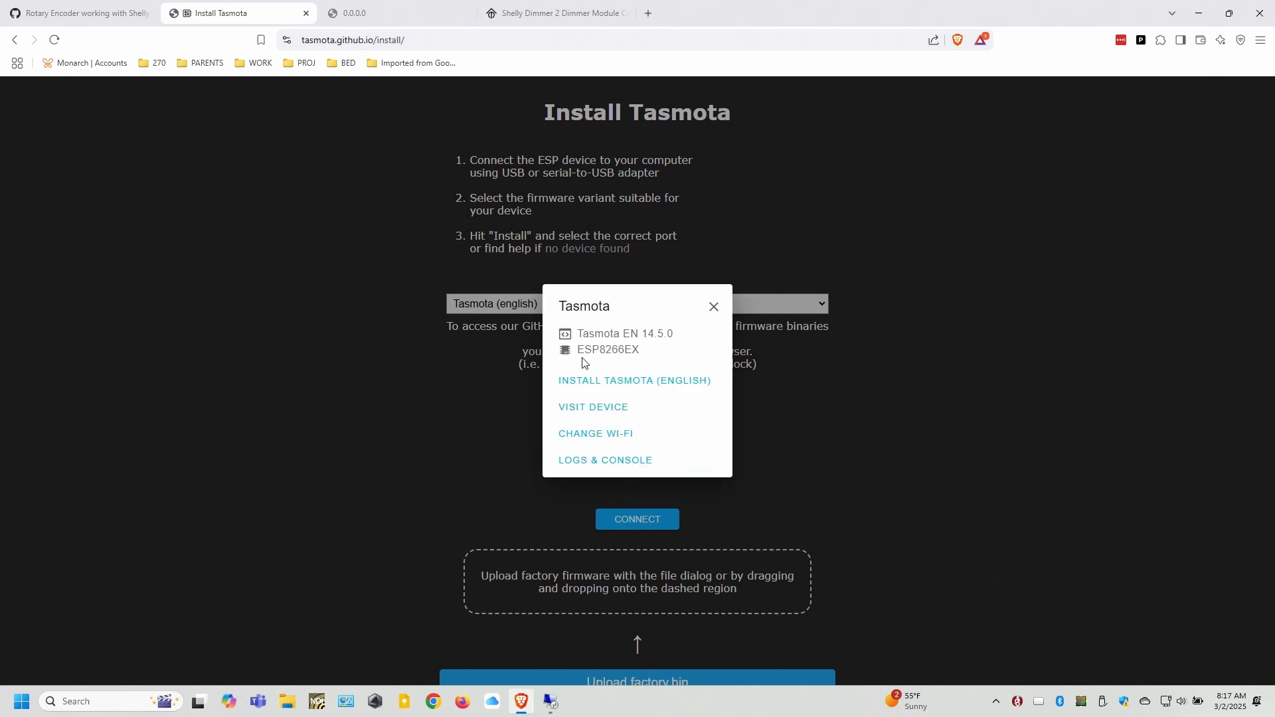
{"action": "left_click", "coordinate": [603, 440]}
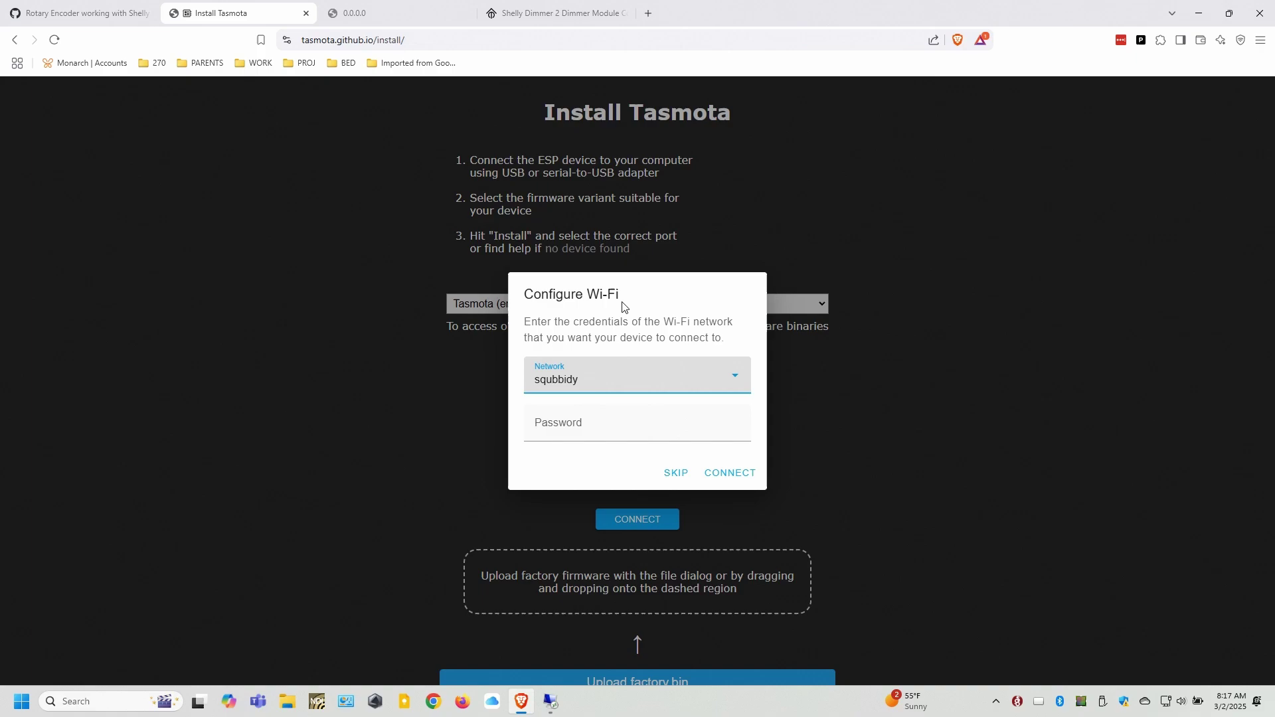
{"action": "mouse_move", "coordinate": [557, 702]}
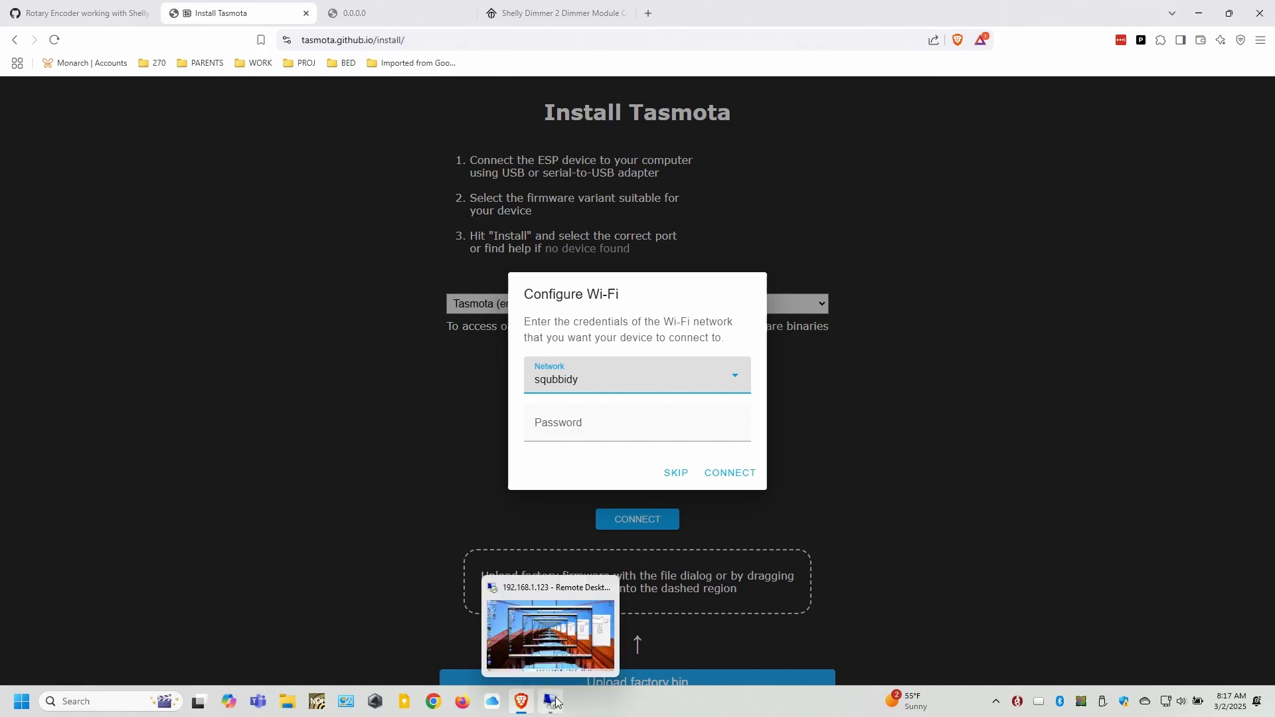
{"action": "left_click", "coordinate": [573, 648]}
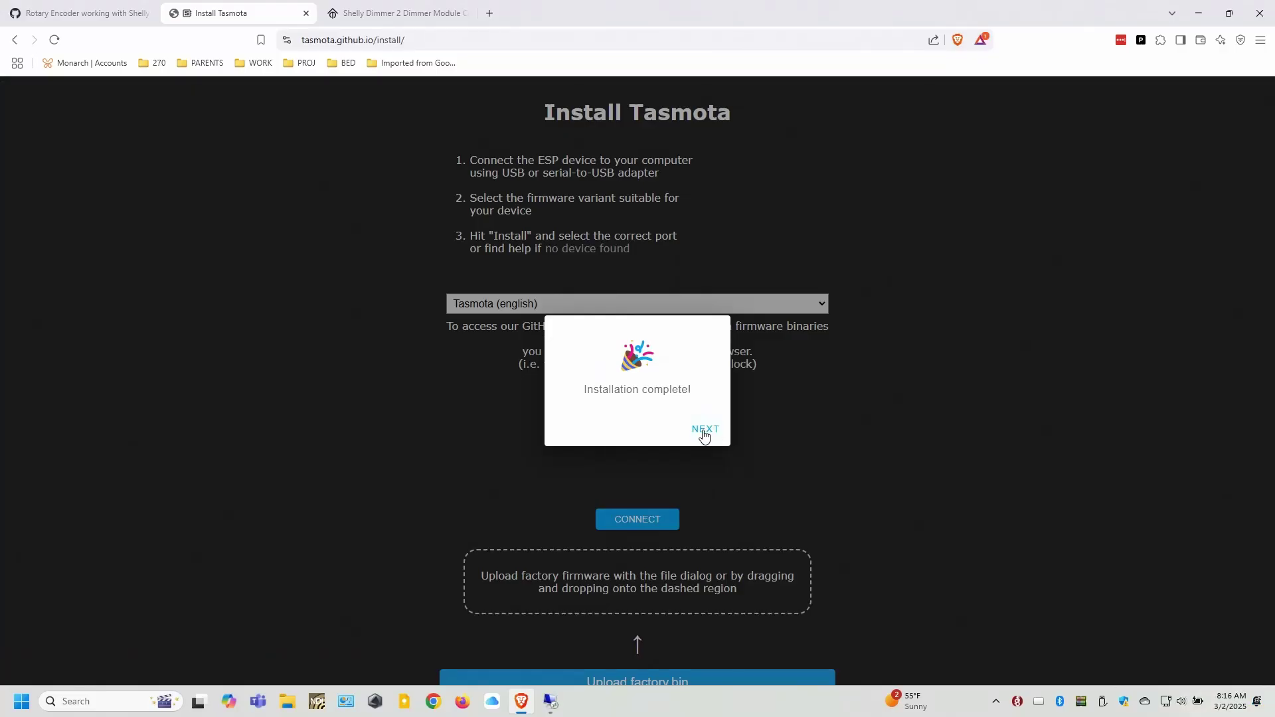
{"action": "left_click", "coordinate": [703, 433]}
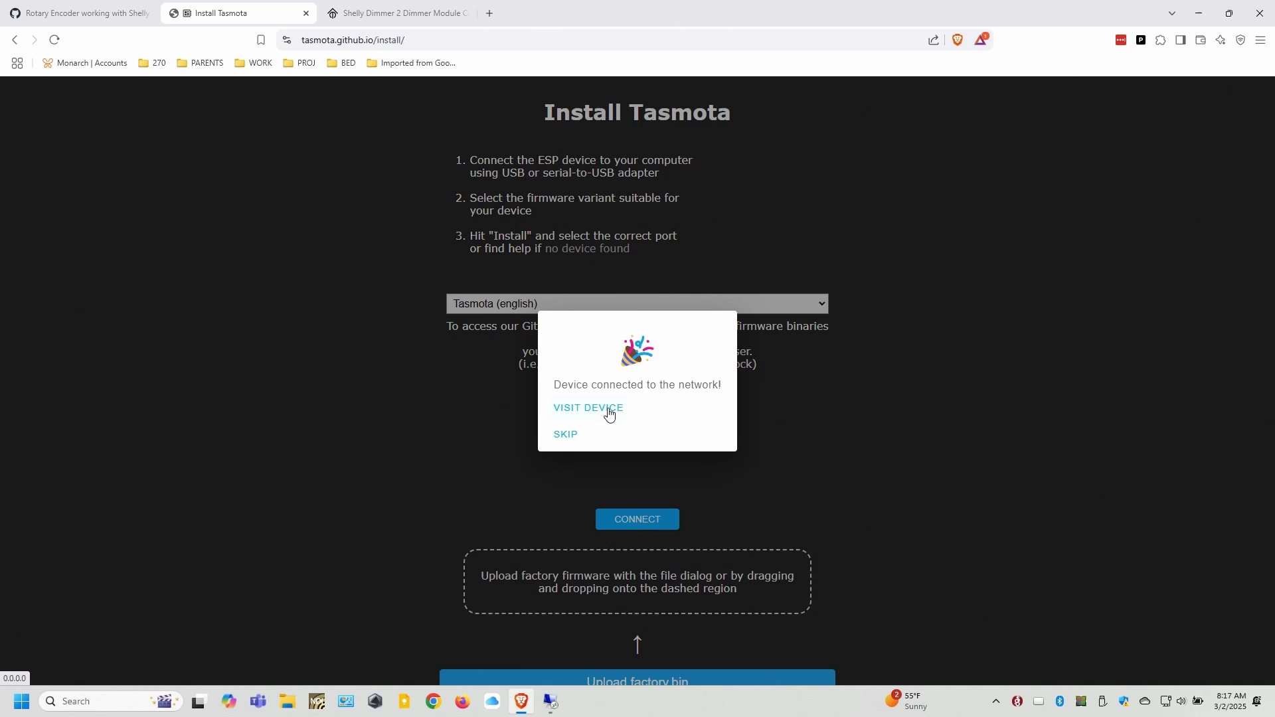
{"action": "left_click", "coordinate": [609, 411]}
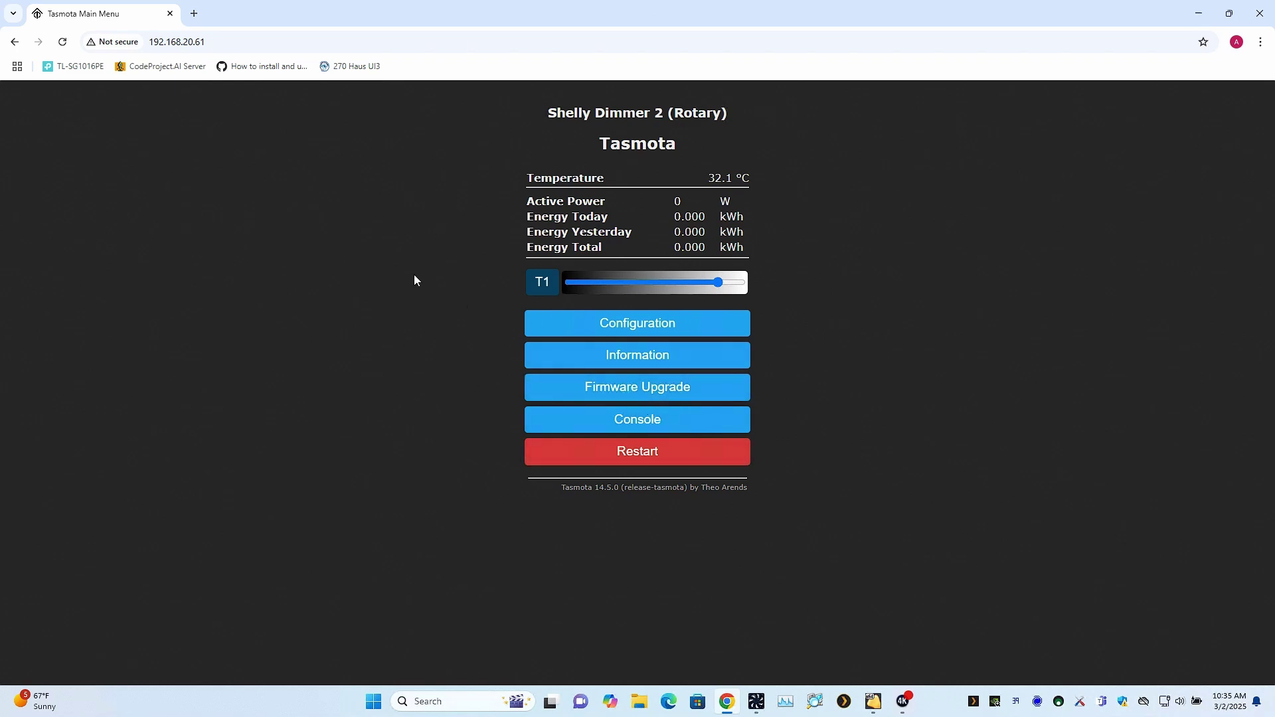
Search the web for 'shelly 2 dimmer tasmota' in a new tab
{"action": "left_click", "coordinate": [193, 14]}
{"action": "type", "text": "she"}
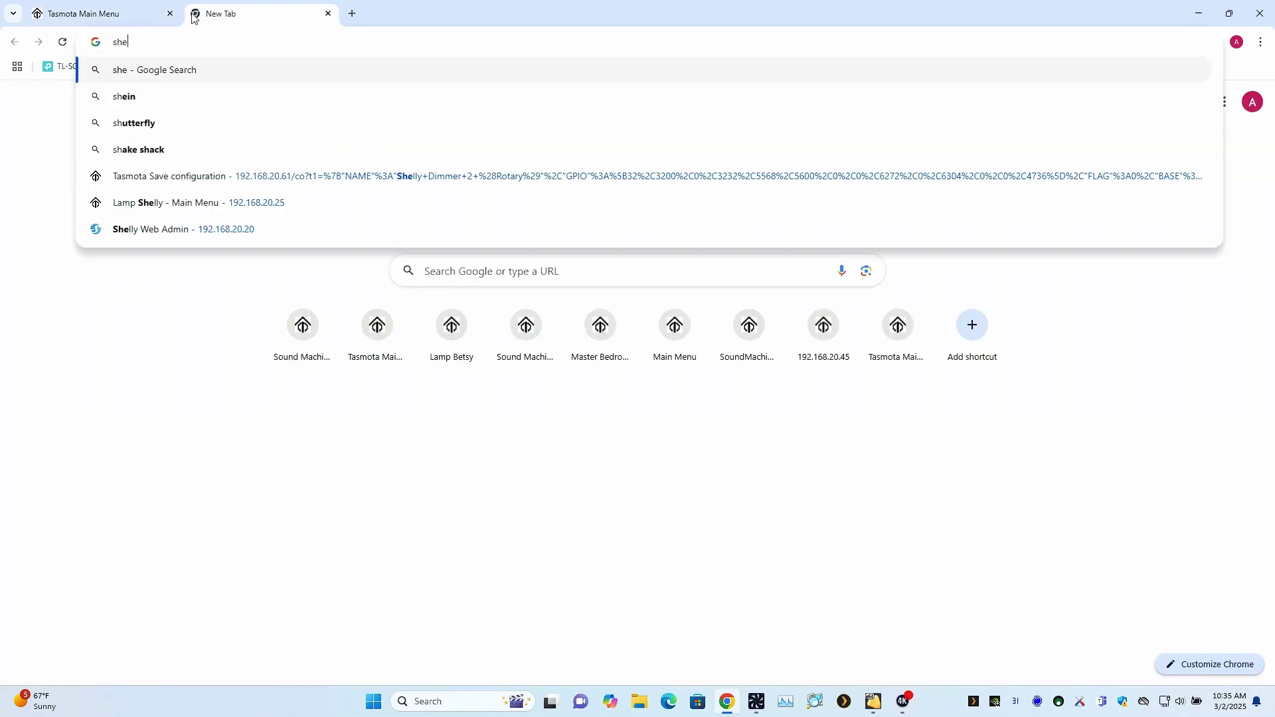
{"action": "type", "text": "lly 2 dimmer tasmota"}
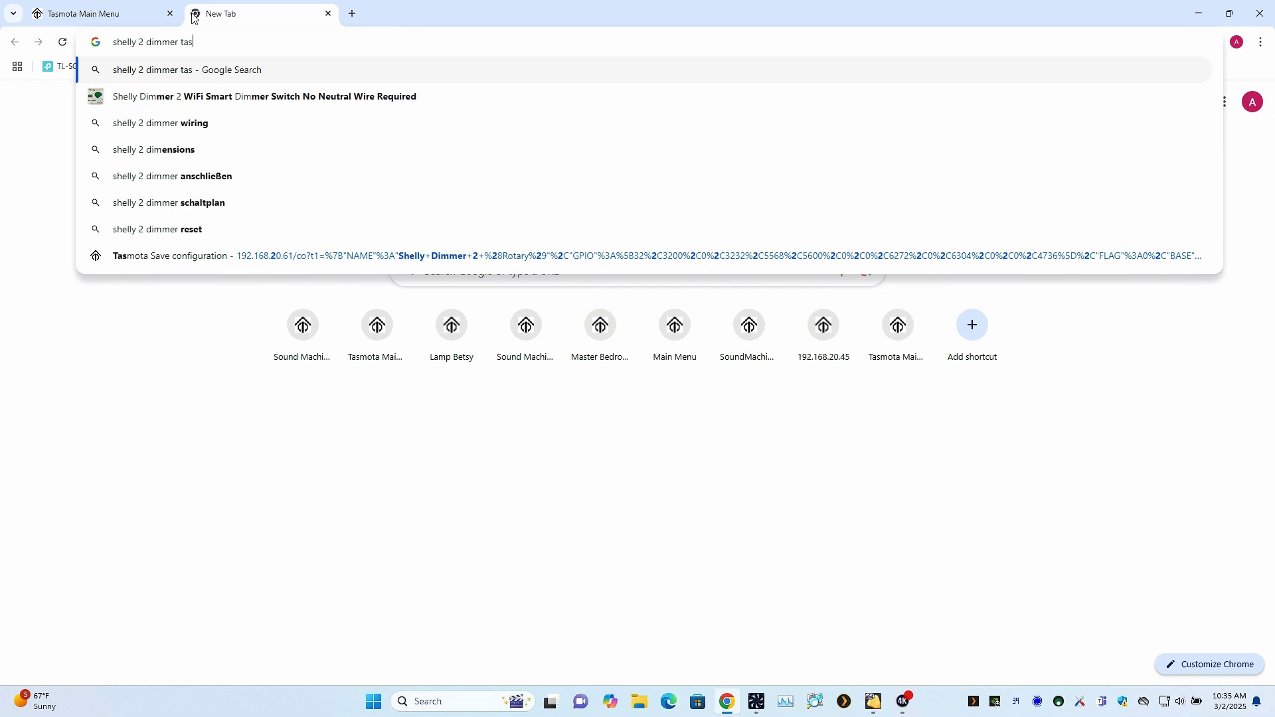
{"action": "key", "text": "Return"}
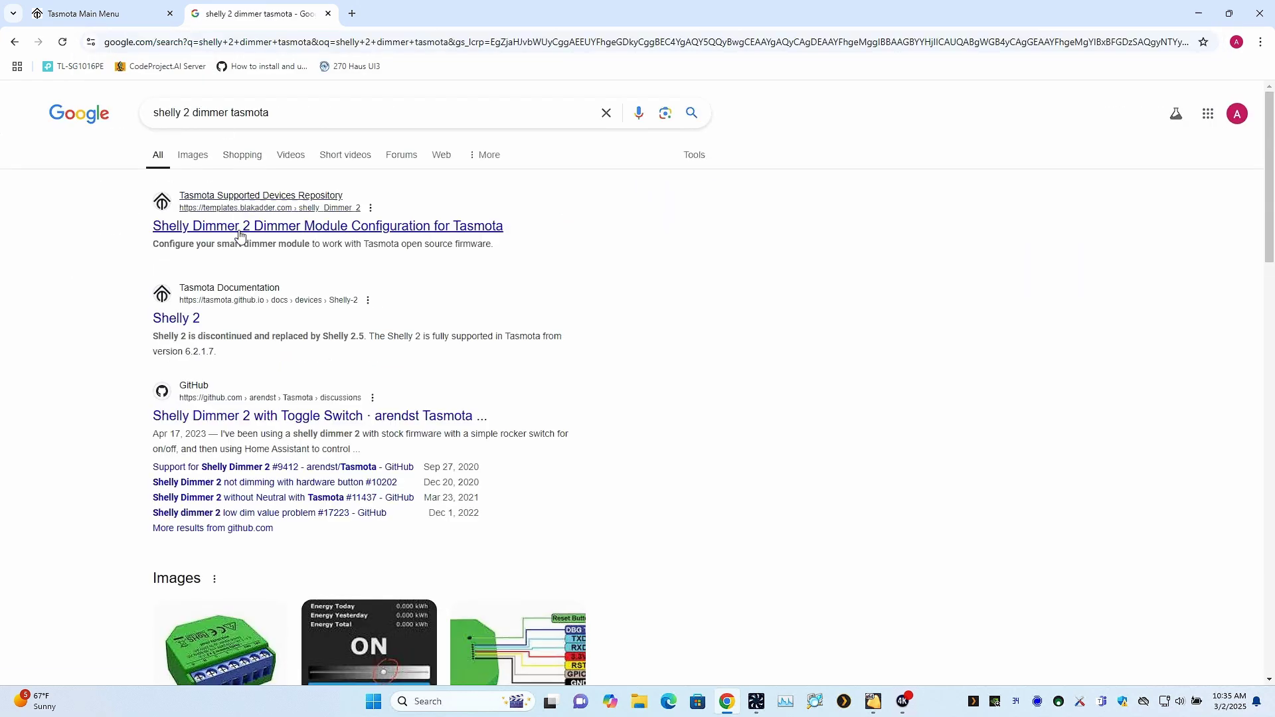
Download shelly-dimmer-stm32_v51.7.bin via the template page's stm32 releases link
{"action": "left_click", "coordinate": [240, 234]}
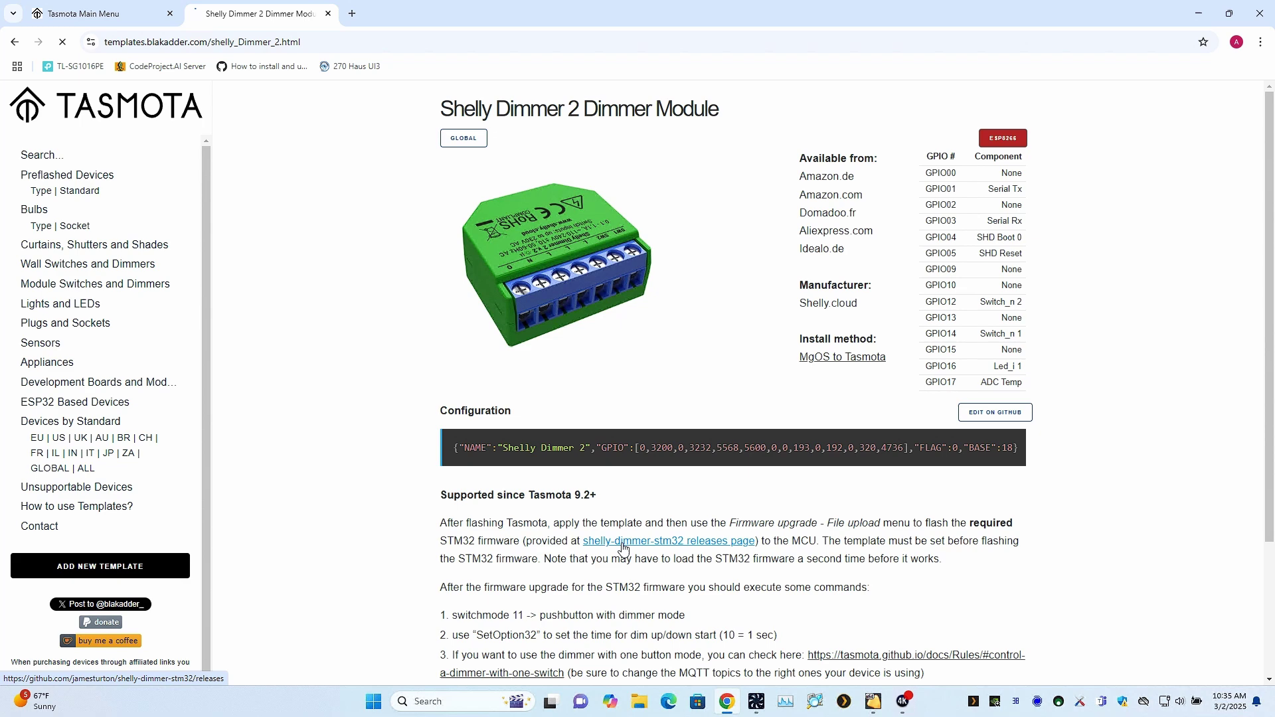
{"action": "left_click", "coordinate": [624, 545]}
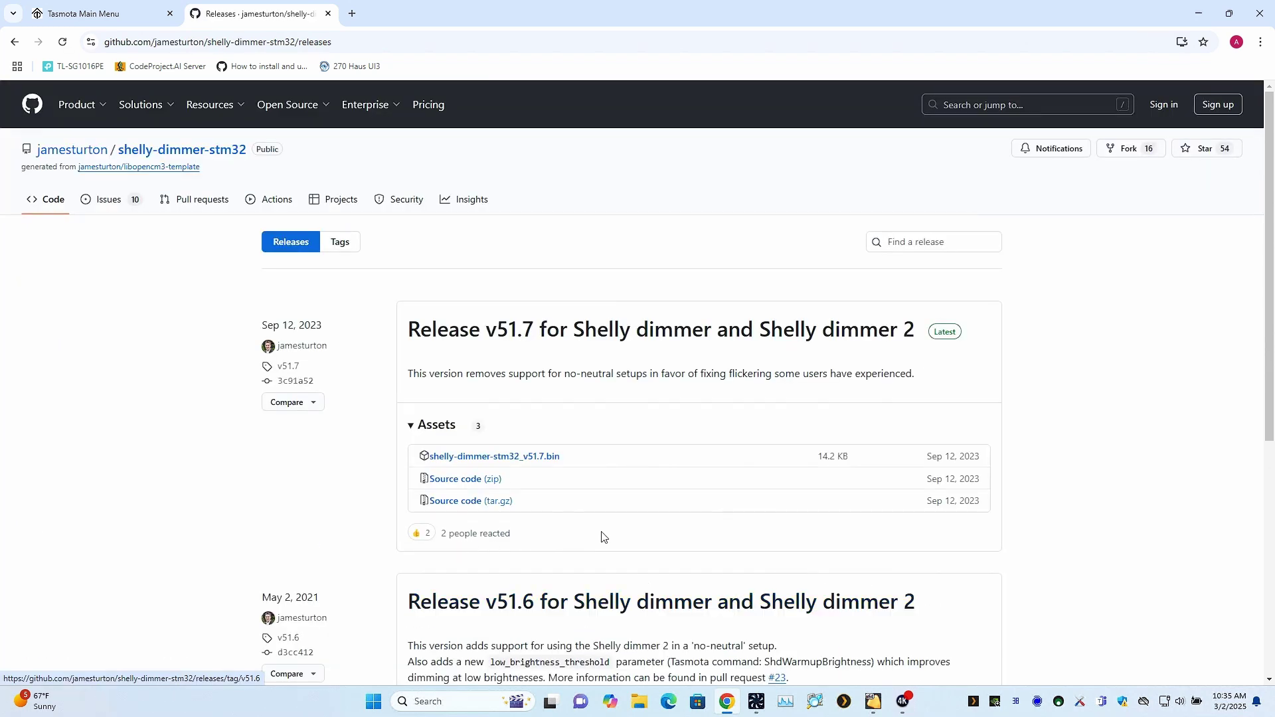
{"action": "left_click", "coordinate": [536, 463]}
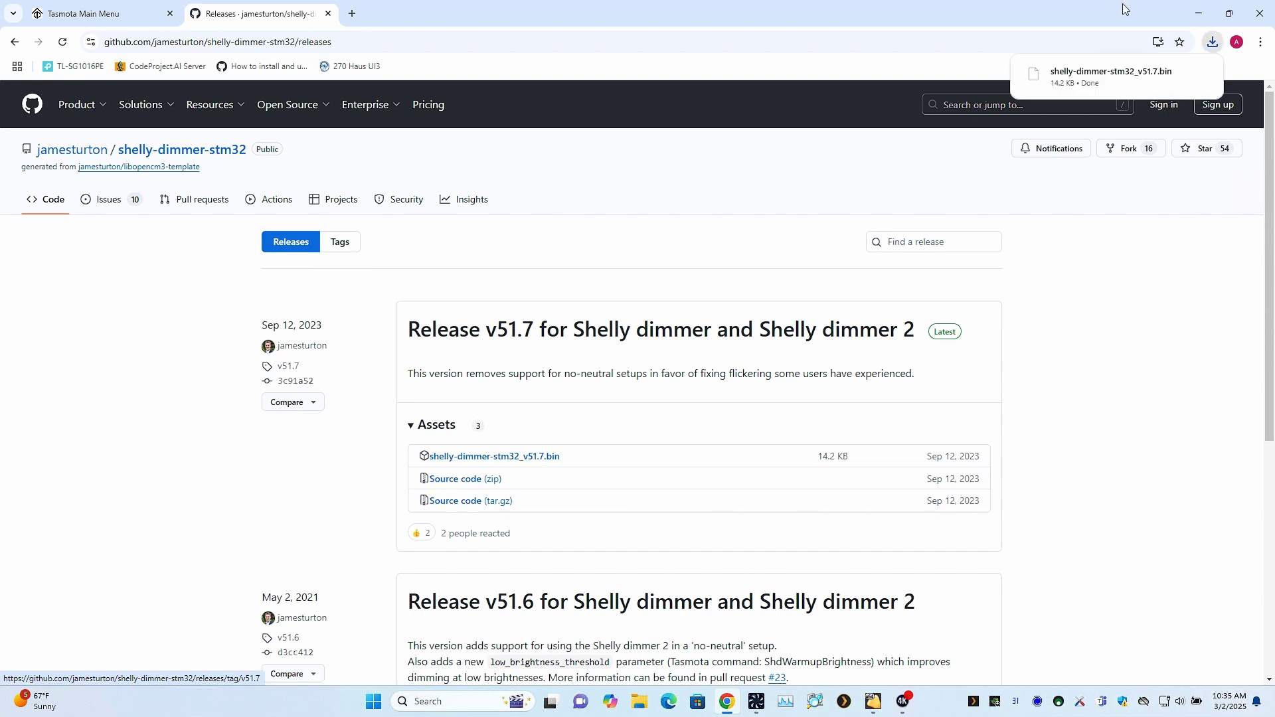
Upload shelly-dimmer-stm32_v51.7.bin from Downloads through Firmware Upgrade's file upload
{"action": "left_click", "coordinate": [1189, 77]}
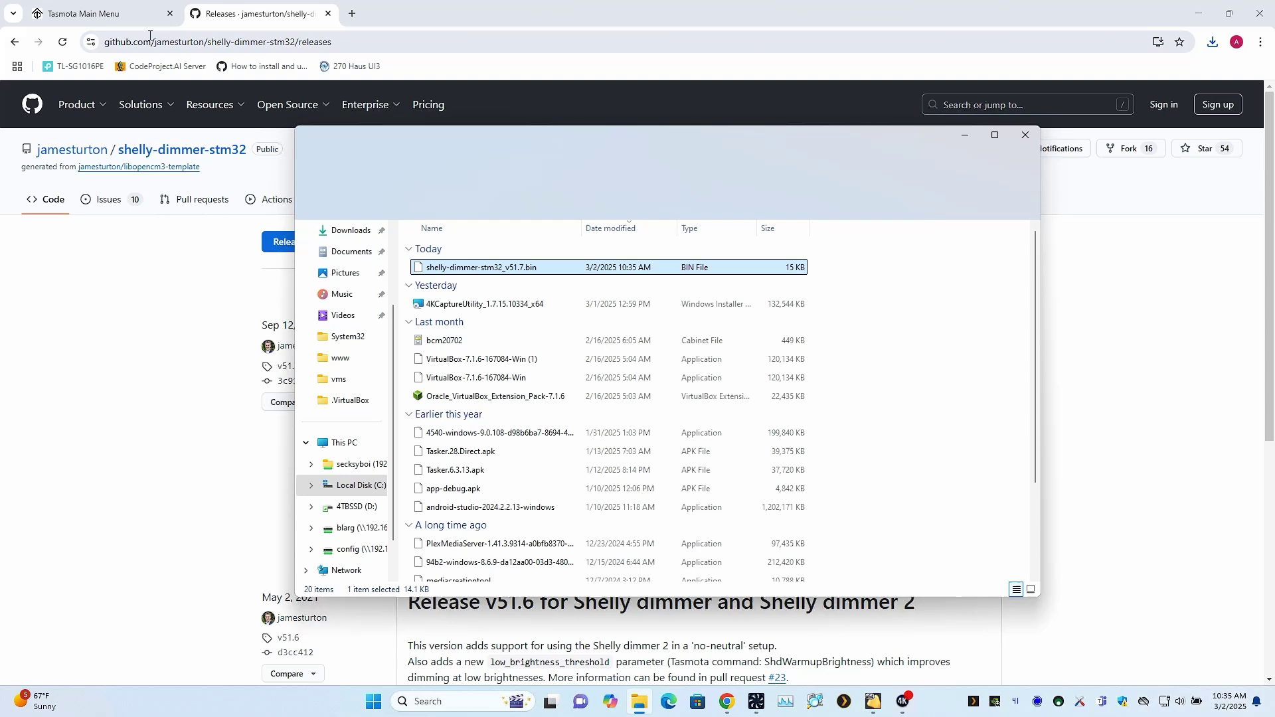
{"action": "left_click", "coordinate": [133, 15]}
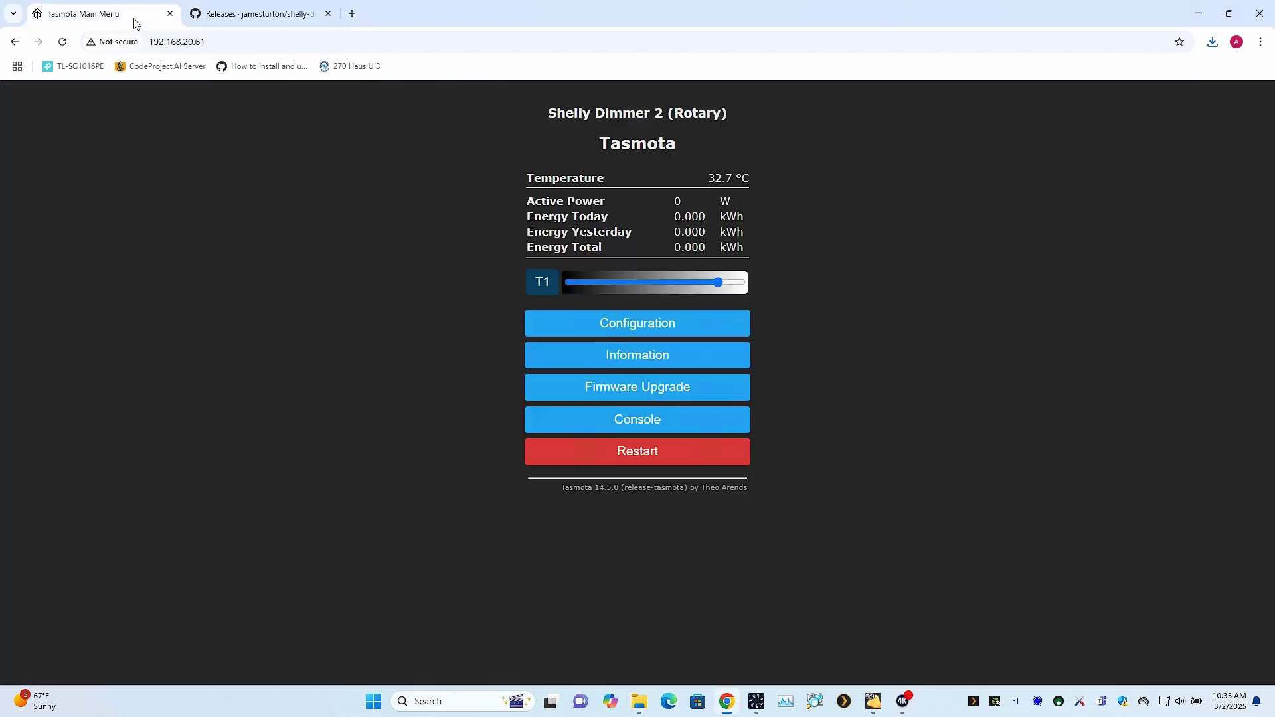
{"action": "left_click", "coordinate": [692, 393]}
{"action": "left_click", "coordinate": [575, 401]}
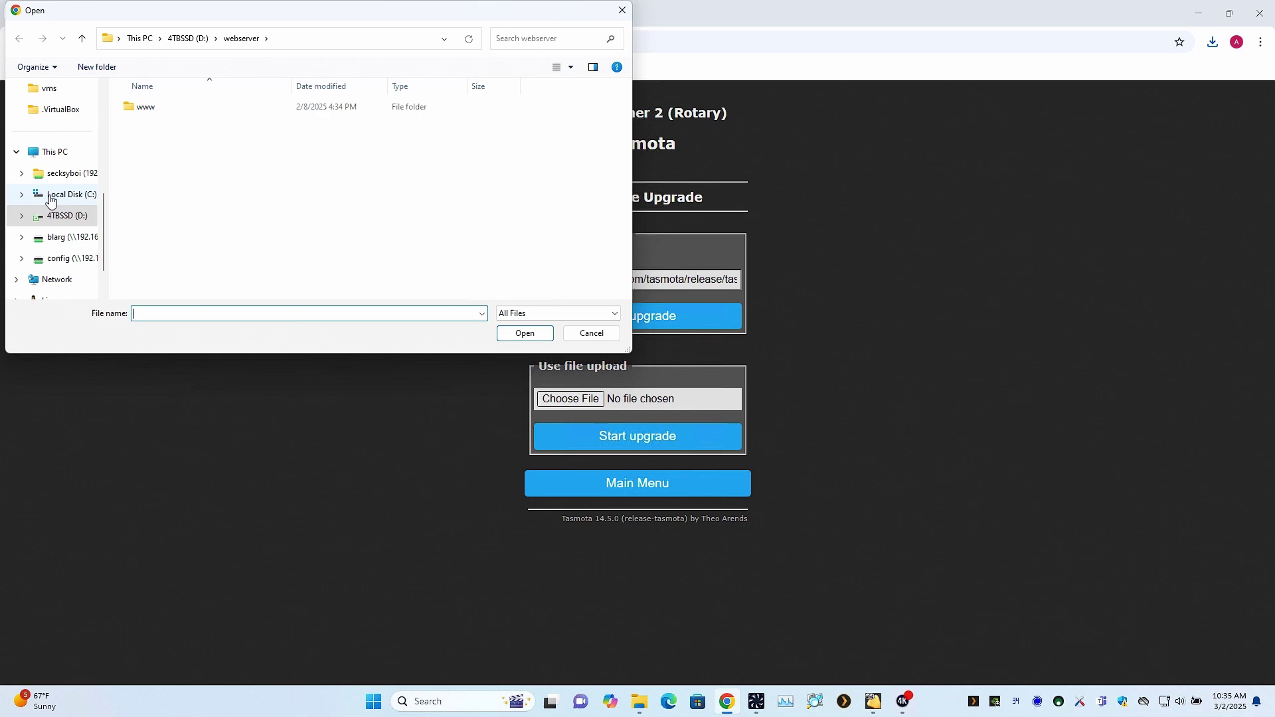
{"action": "scroll", "coordinate": [50, 199], "scroll_direction": "up", "scroll_amount": 5}
{"action": "left_click", "coordinate": [57, 198]}
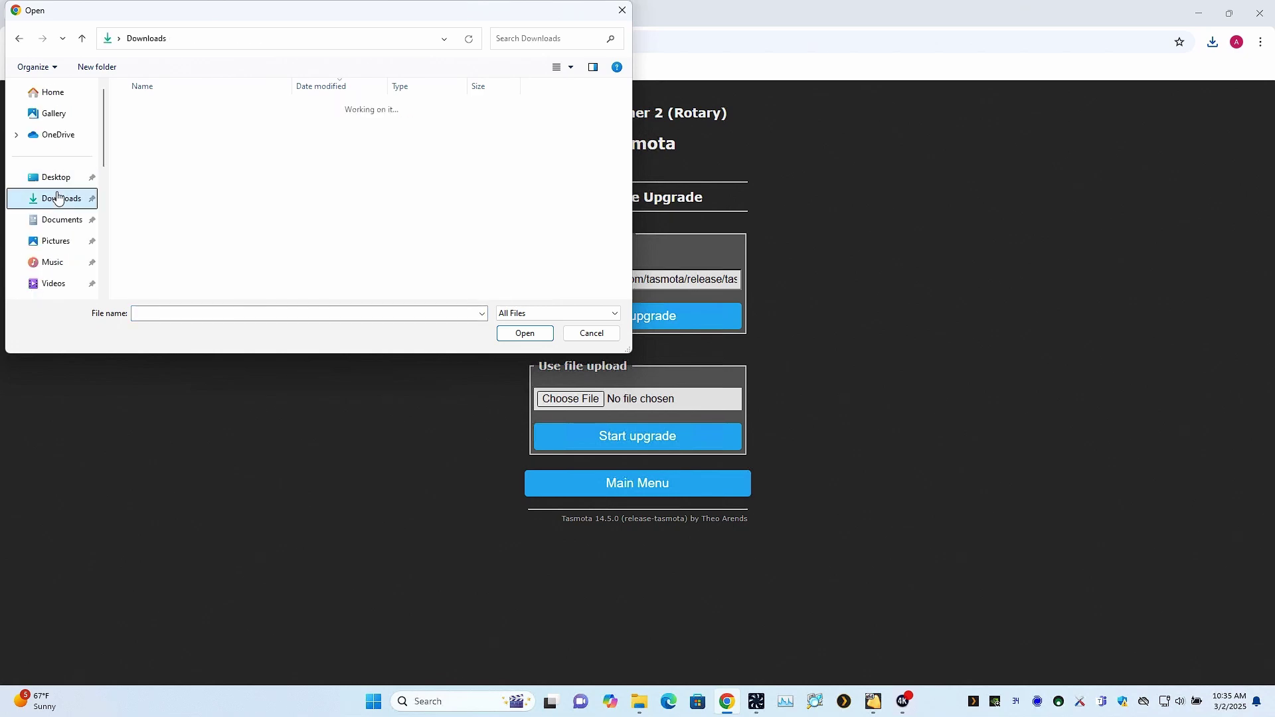
{"action": "left_click", "coordinate": [259, 125]}
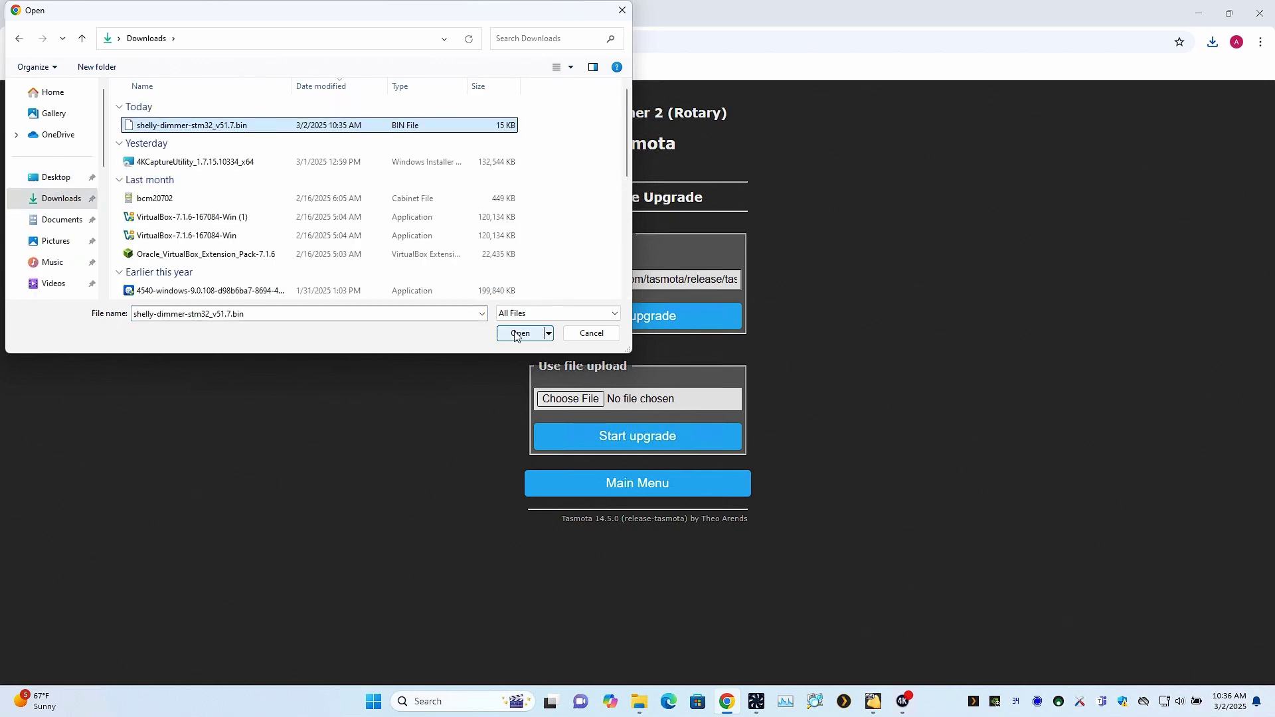
{"action": "left_click", "coordinate": [515, 333]}
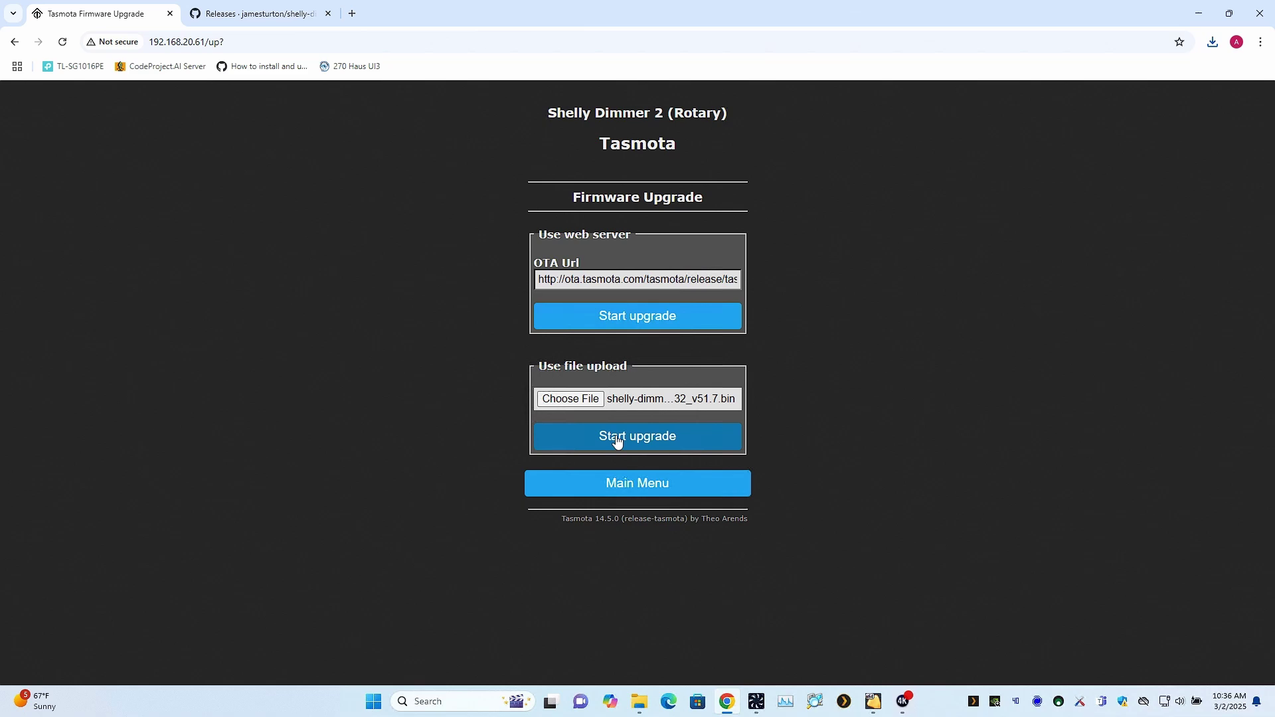
{"action": "left_click", "coordinate": [617, 439]}
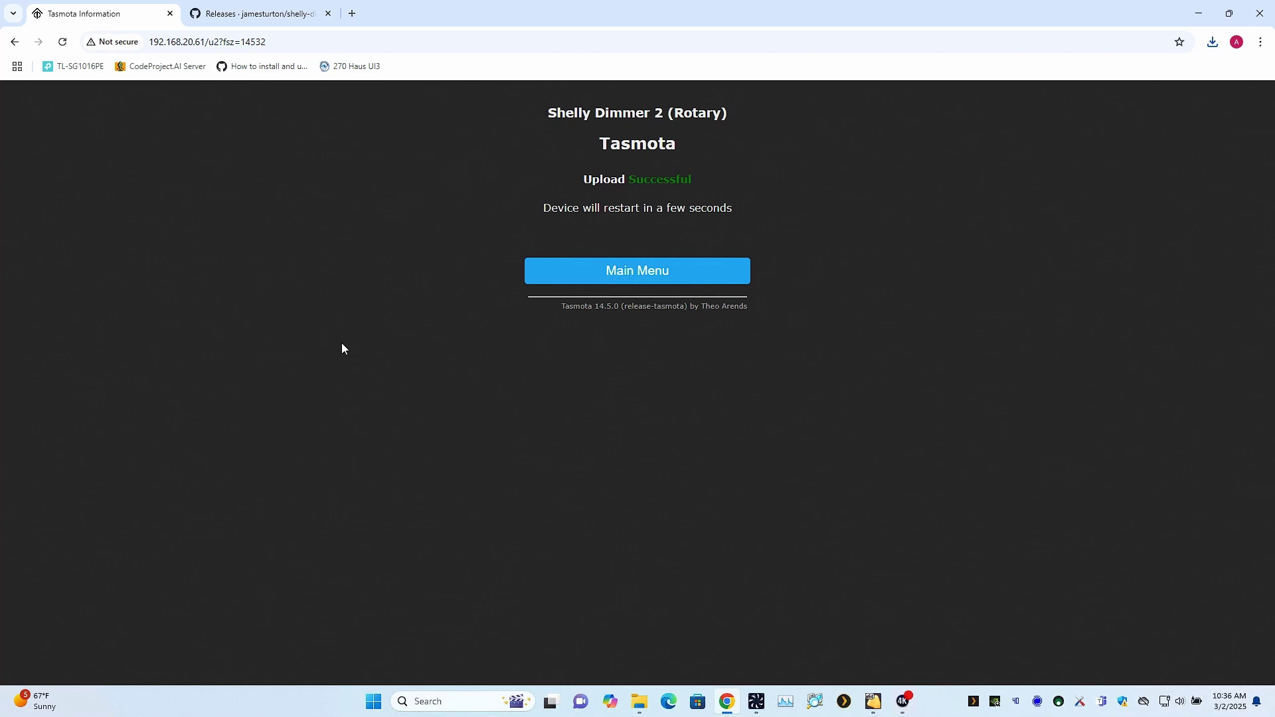
Return to the main menu after the restart and toggle T1 to test the dimmer
{"action": "left_click", "coordinate": [619, 285]}
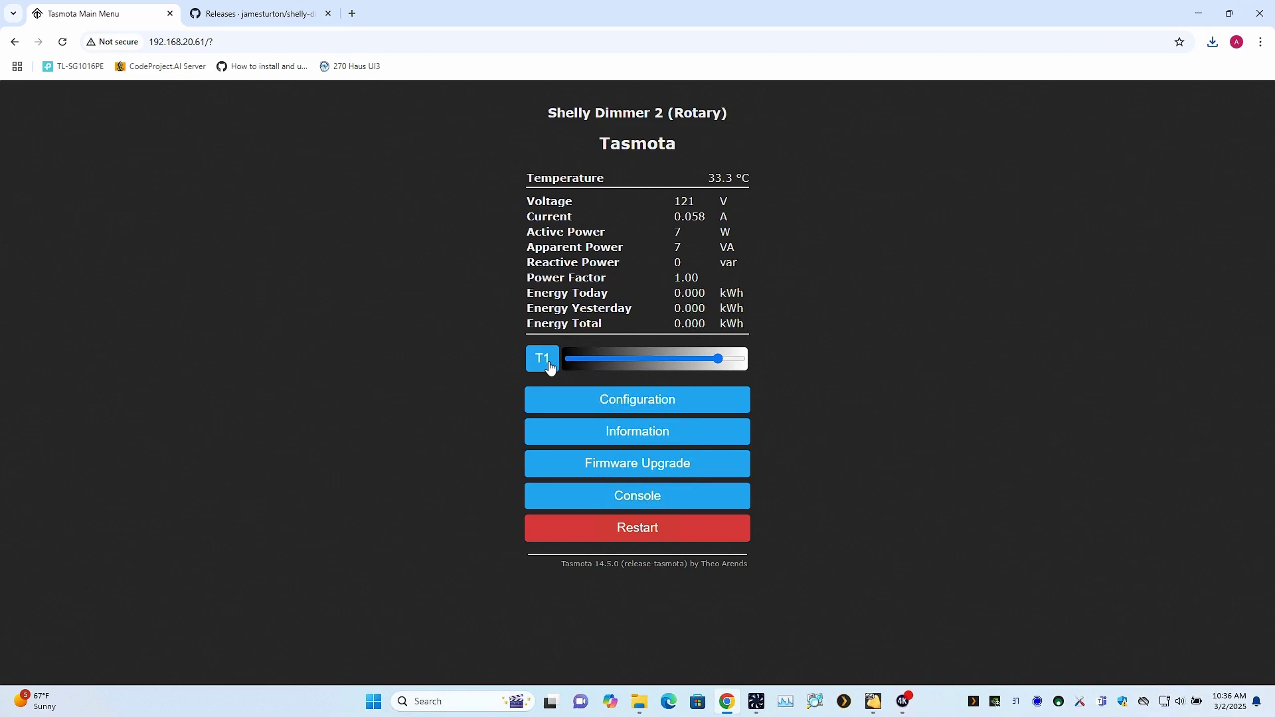
{"action": "left_click", "coordinate": [730, 361]}
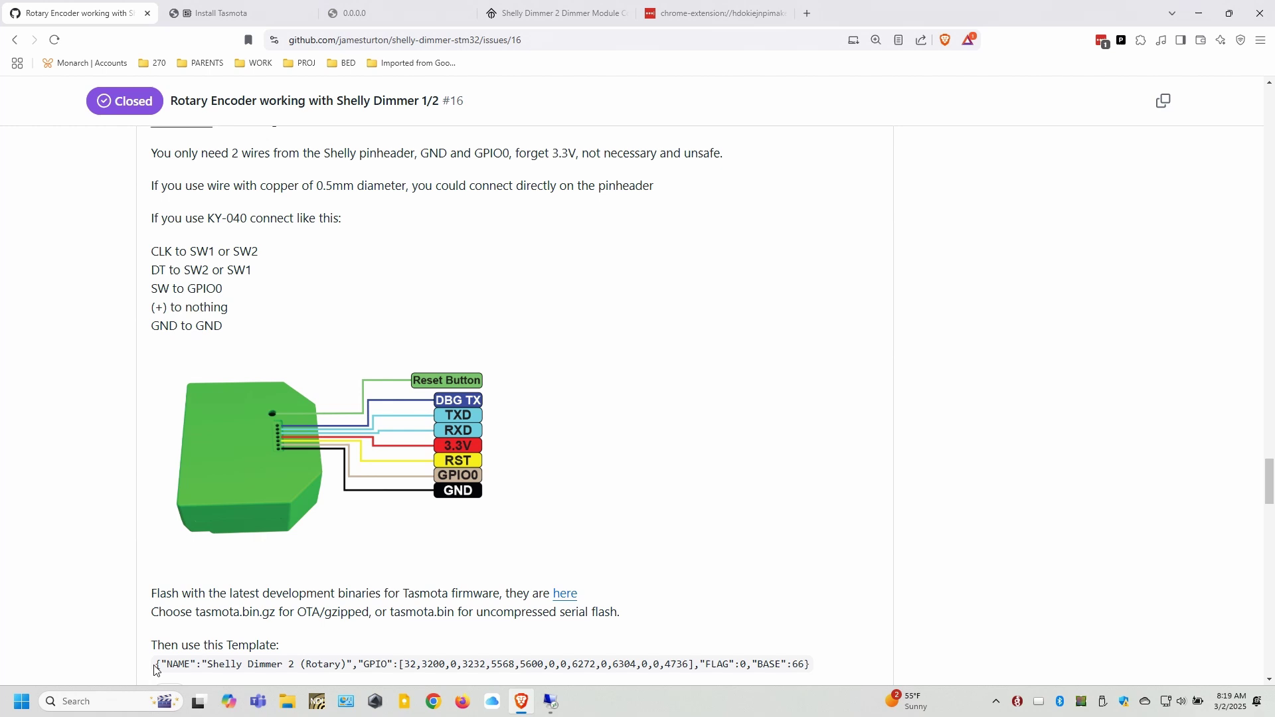
Highlight the Shelly Dimmer 2 (Rotary) template JSON under 'Then use this Template:' in the issue
{"action": "left_click_drag", "start_coordinate": [158, 666], "coordinate": [823, 552]}
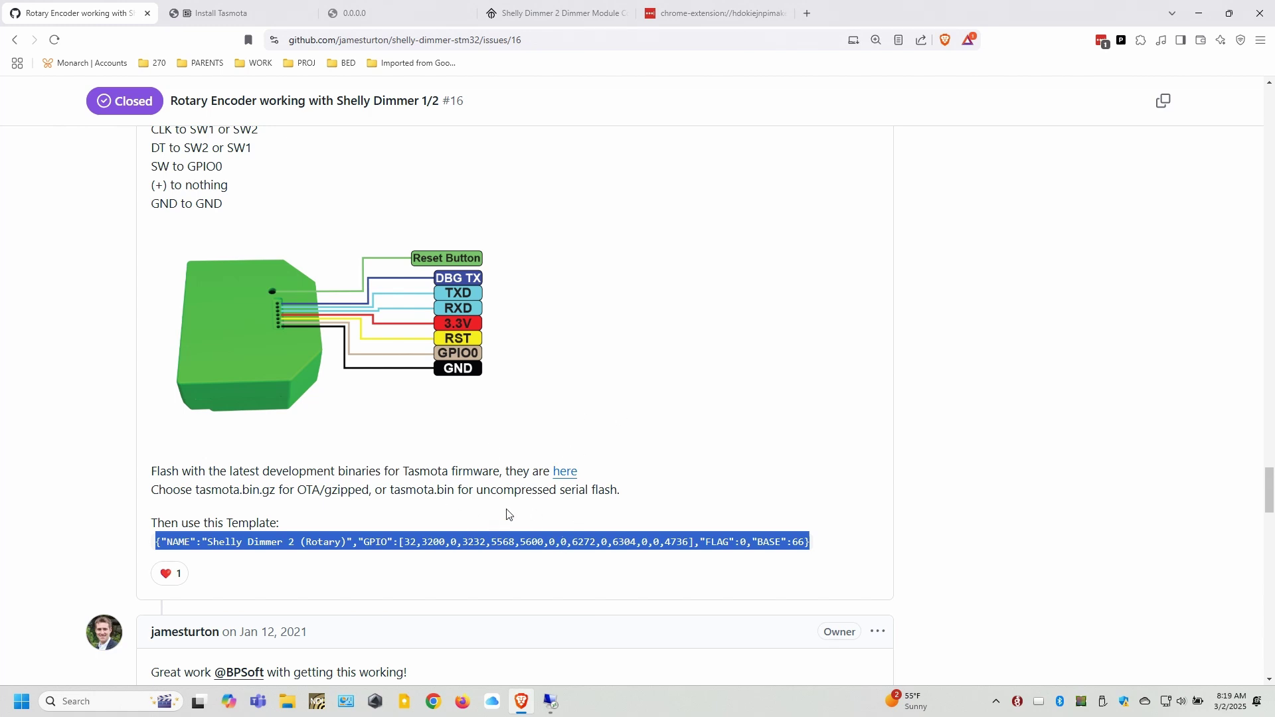
{"action": "scroll", "coordinate": [630, 361], "scroll_direction": "up", "scroll_amount": 1}
{"action": "scroll", "coordinate": [591, 316], "scroll_direction": "up", "scroll_amount": 1}
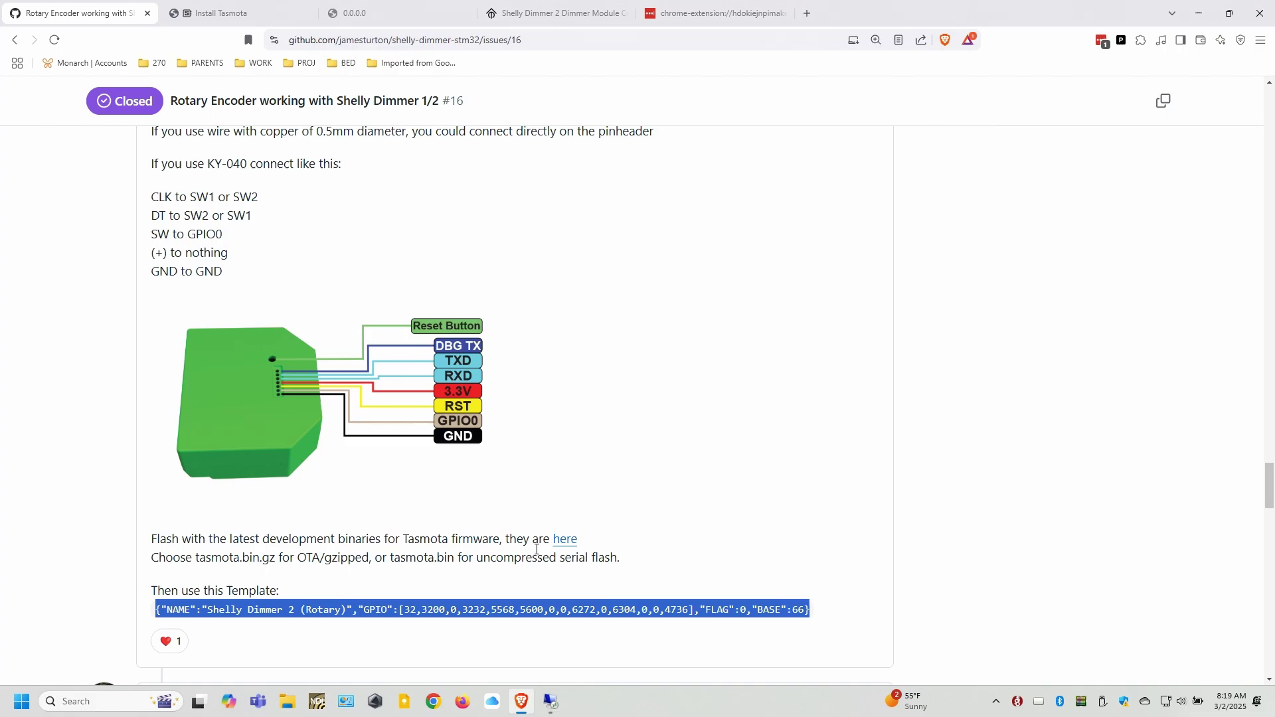
In Configuration > Other, paste the Shelly Dimmer 2 (Rotary) template over Generic, tick Activate and save
{"action": "left_click", "coordinate": [551, 706]}
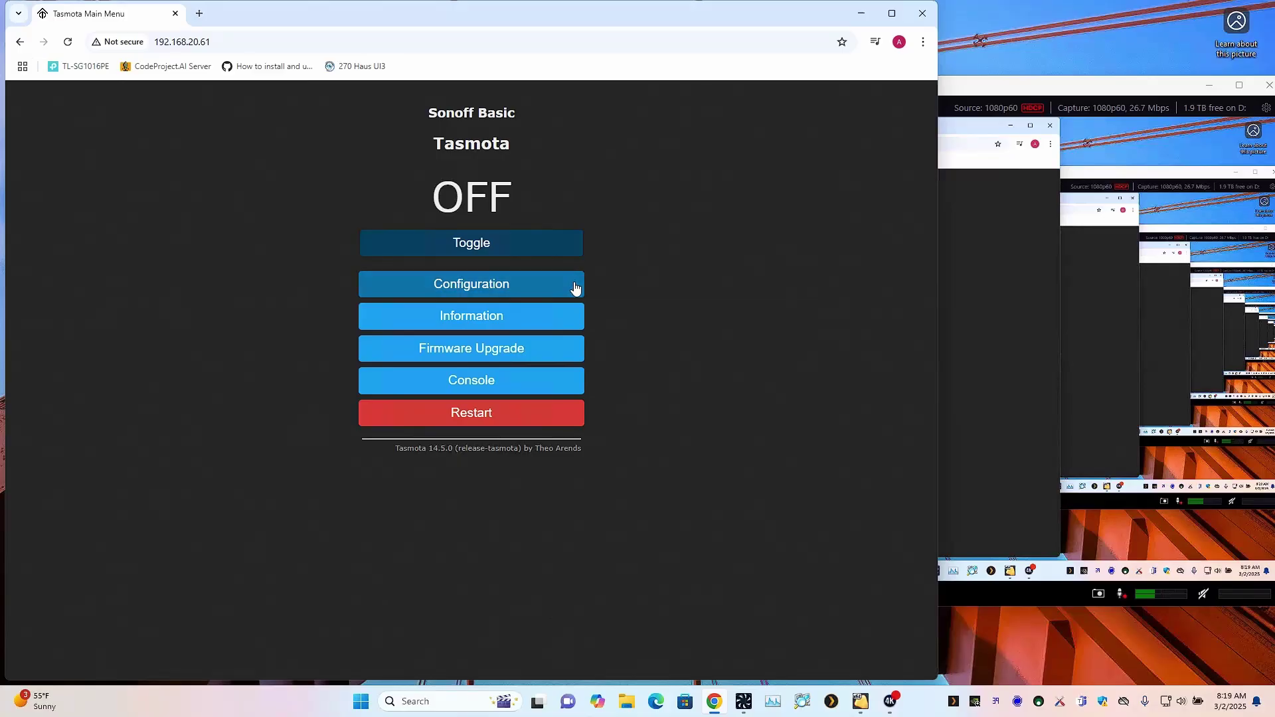
{"action": "left_click", "coordinate": [575, 287]}
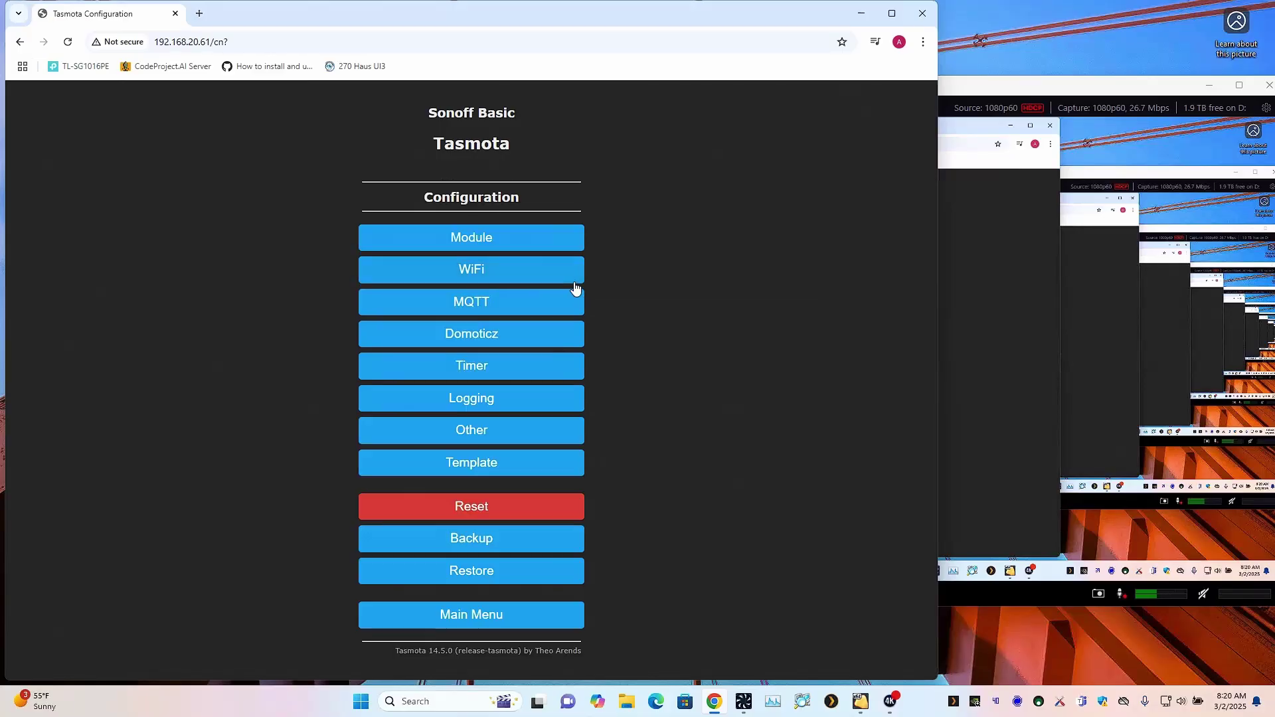
{"action": "left_click", "coordinate": [532, 432]}
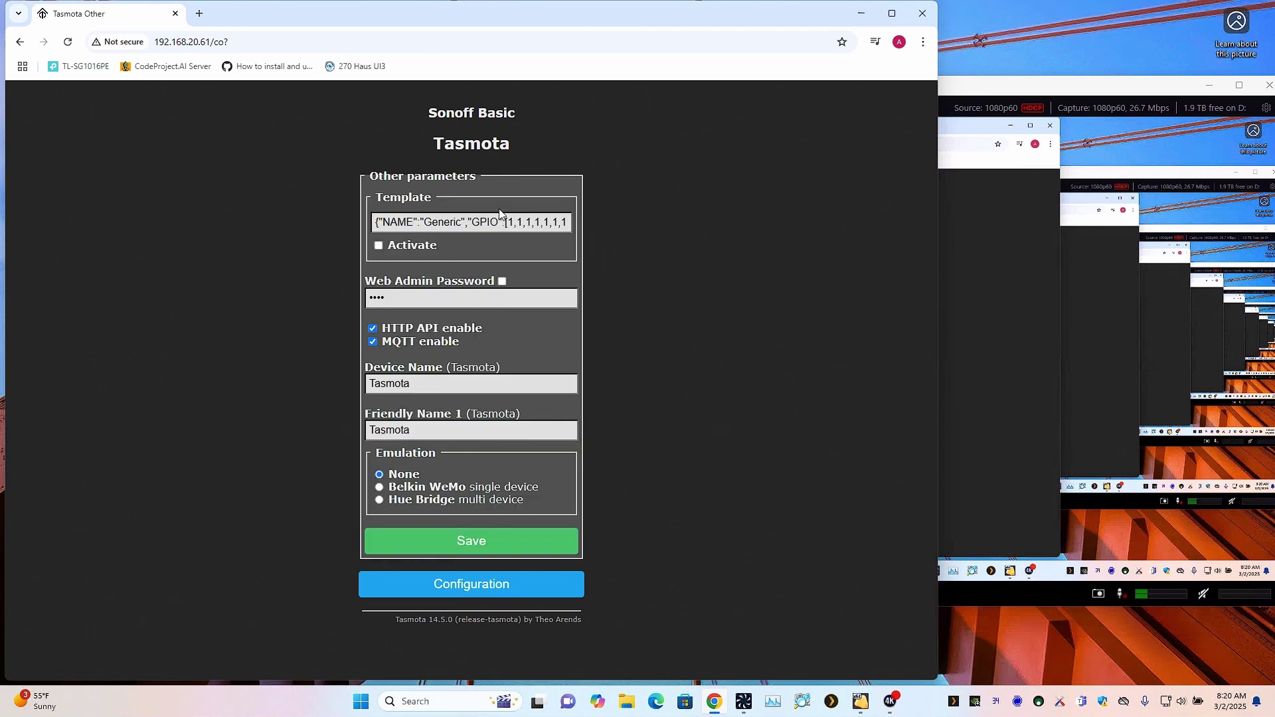
{"action": "left_click", "coordinate": [499, 222]}
{"action": "key", "text": "ctrl+a"}
{"action": "key", "text": "ctrl+v"}
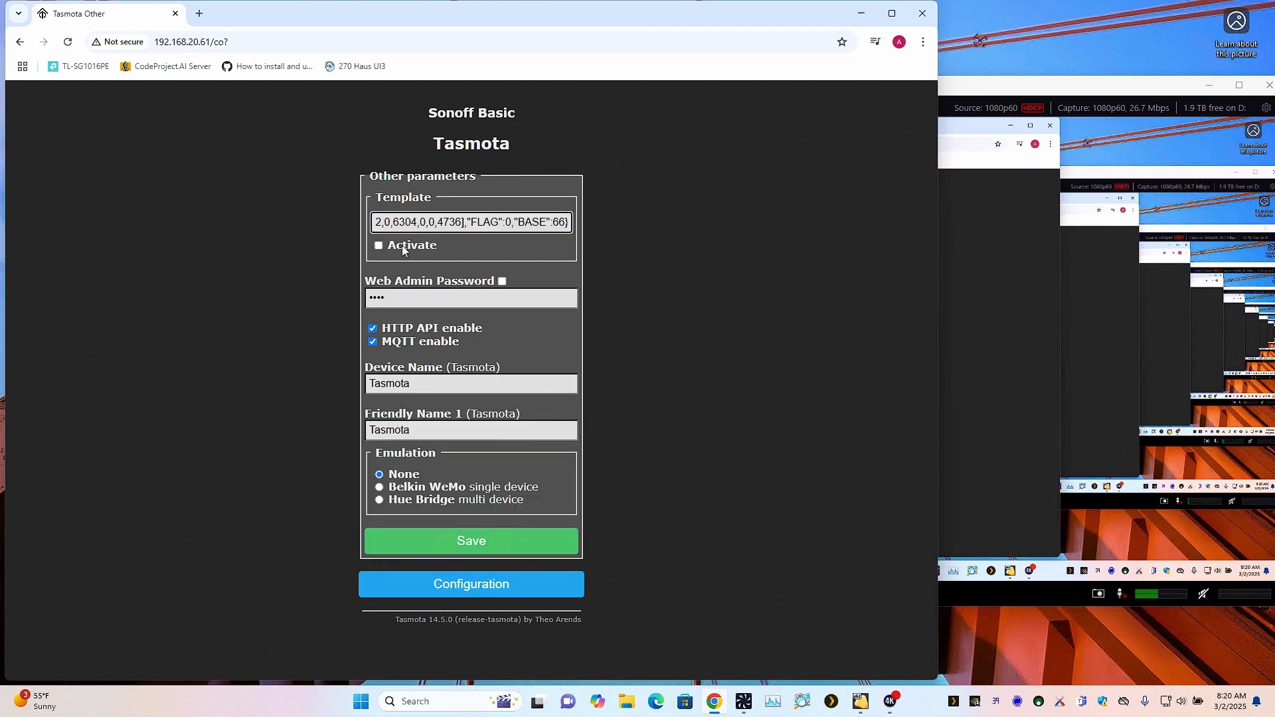
{"action": "left_click", "coordinate": [379, 244]}
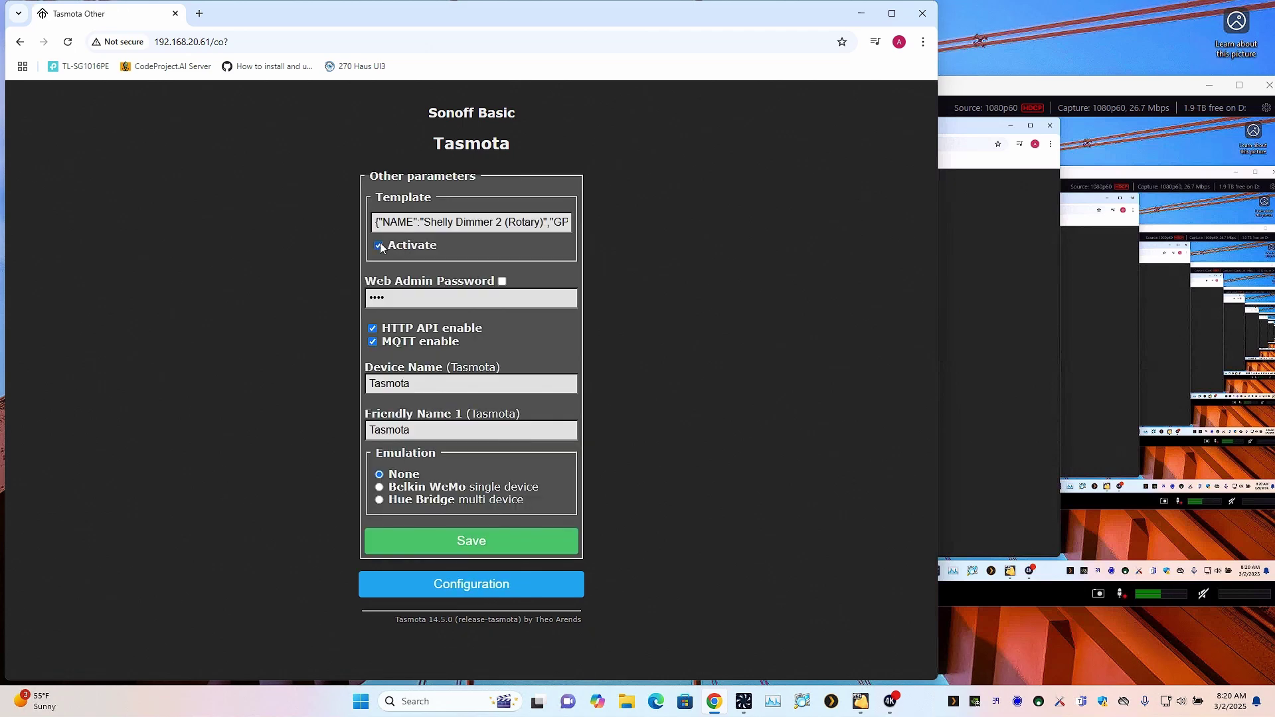
{"action": "left_click", "coordinate": [538, 545]}
{"action": "left_click", "coordinate": [565, 286]}
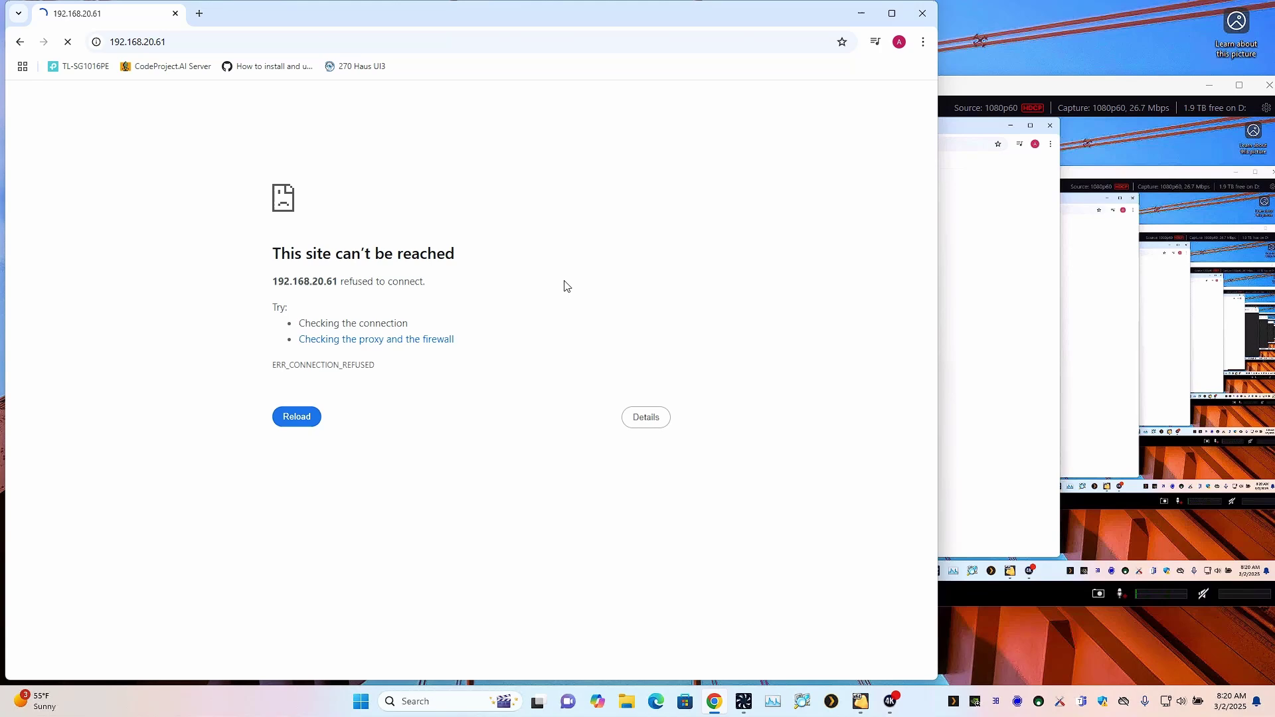
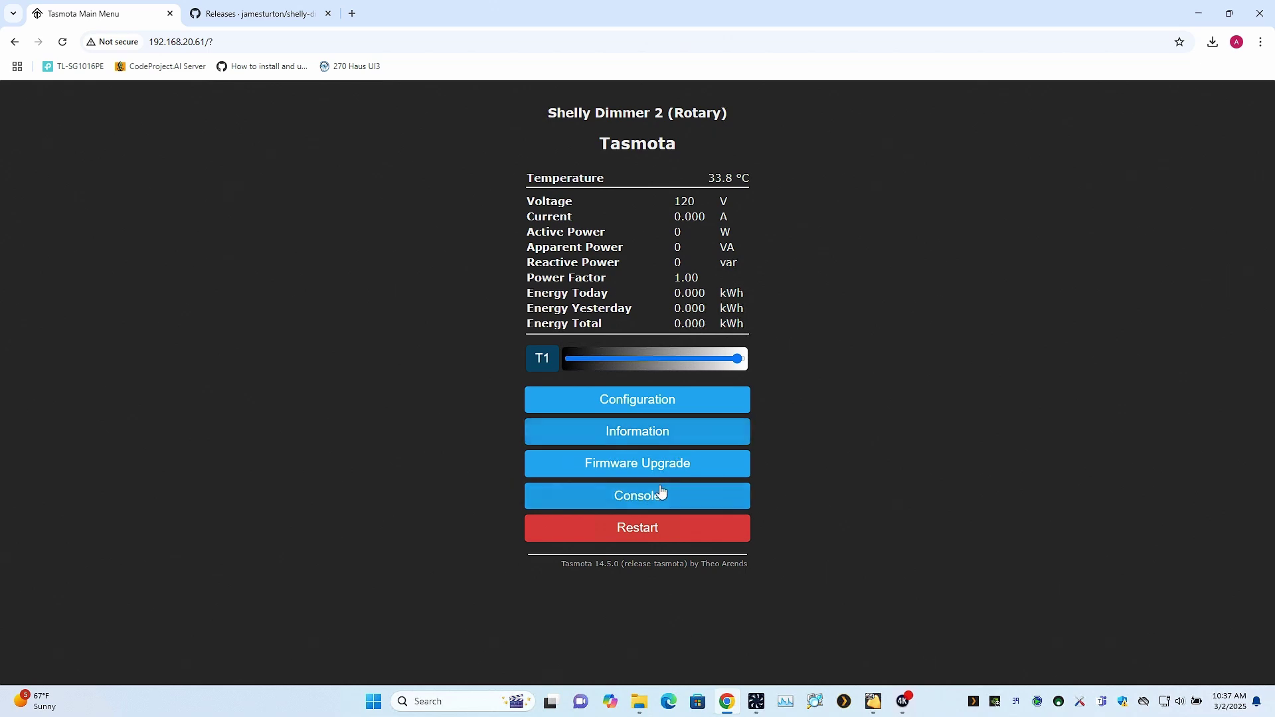
Go to the Shelly Dimmer 2's Configuration menu
{"action": "left_click", "coordinate": [663, 403]}
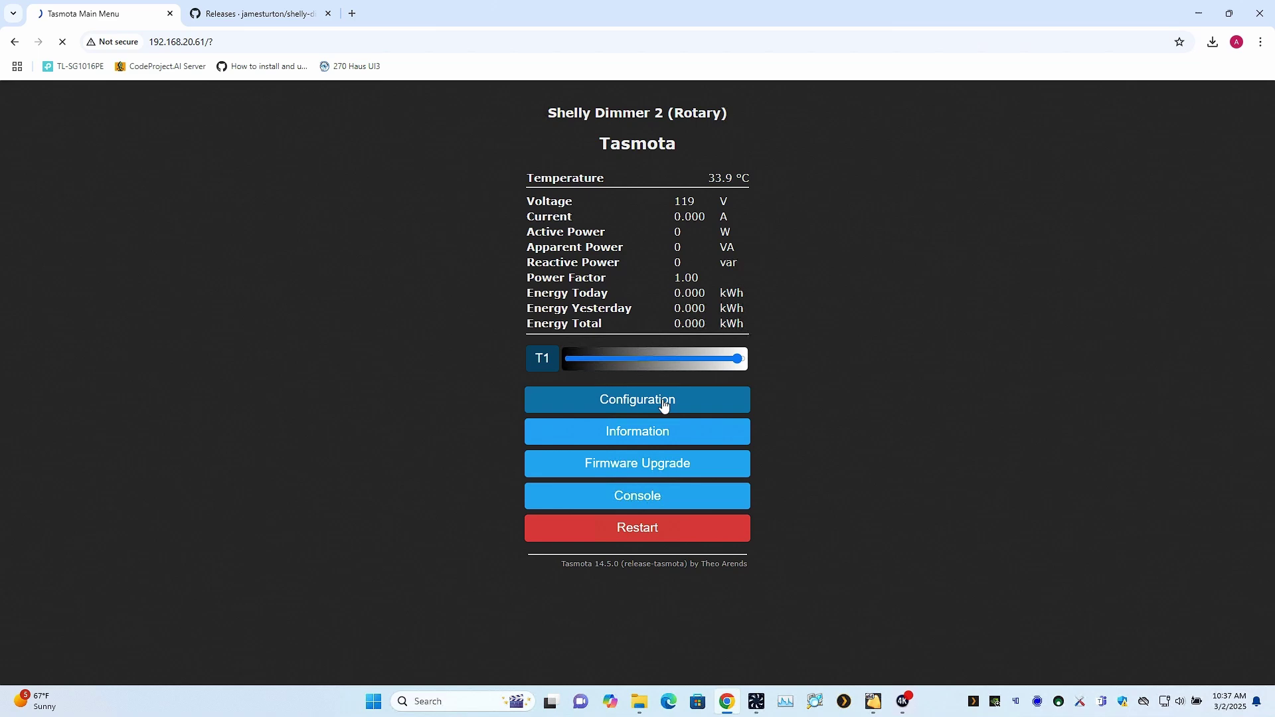
Change GPIO0 from Button 1 to Button 2 in the module template and save it
{"action": "left_click", "coordinate": [674, 461]}
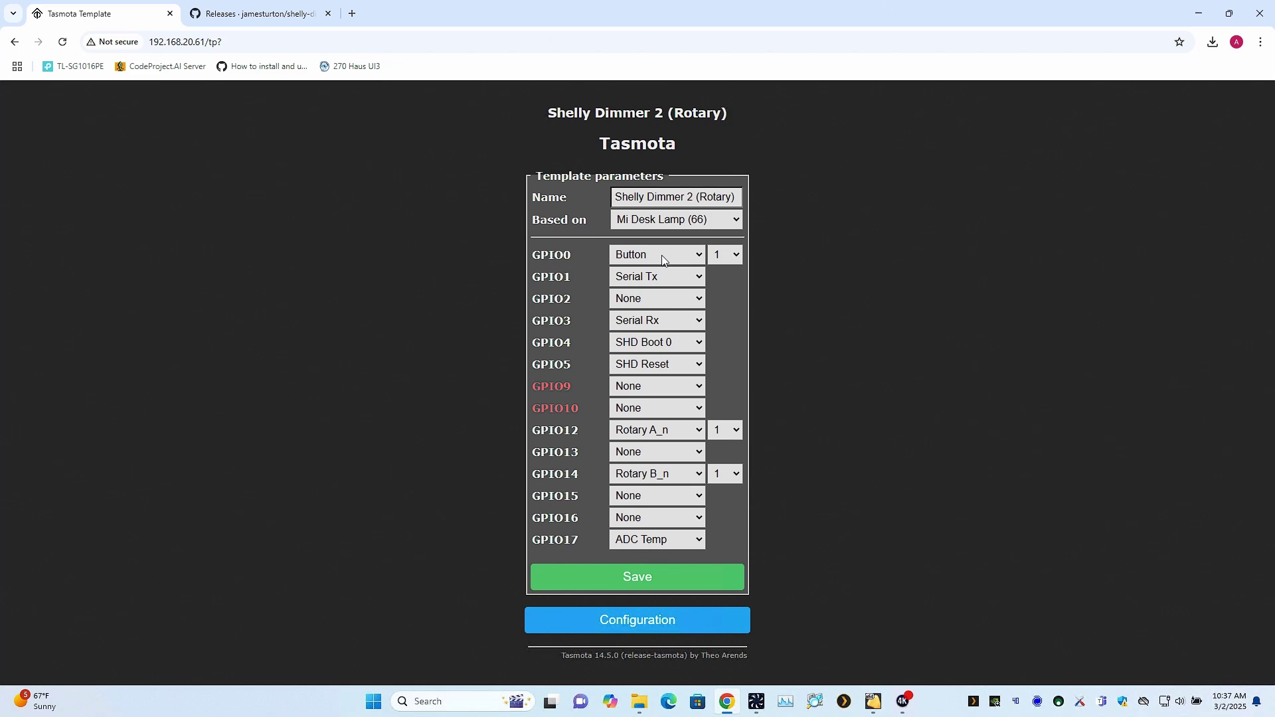
{"action": "left_click", "coordinate": [724, 255]}
{"action": "left_click", "coordinate": [724, 282]}
{"action": "left_click", "coordinate": [710, 580]}
{"action": "left_click", "coordinate": [654, 505]}
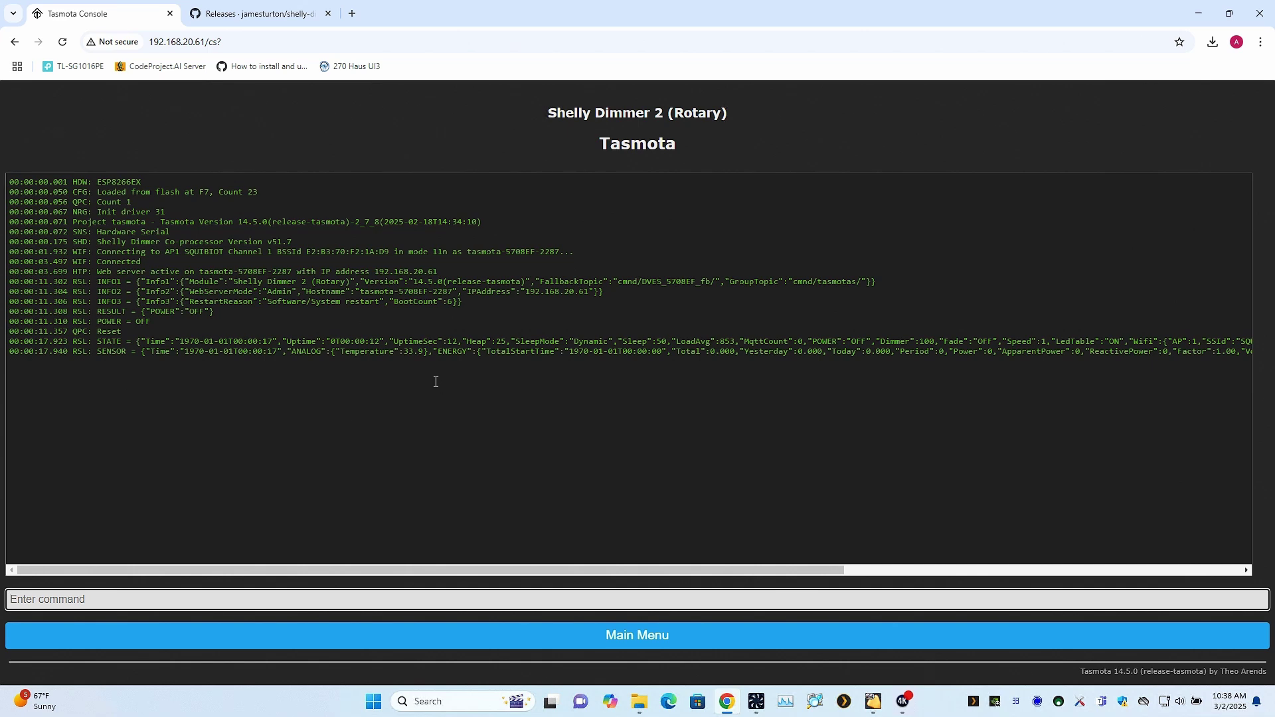
Store rule1 'on power1#state=1 do dimmer 100 endon' and enable it with 'rule1 1'
{"action": "type", "text": "rule1 on power1#"}
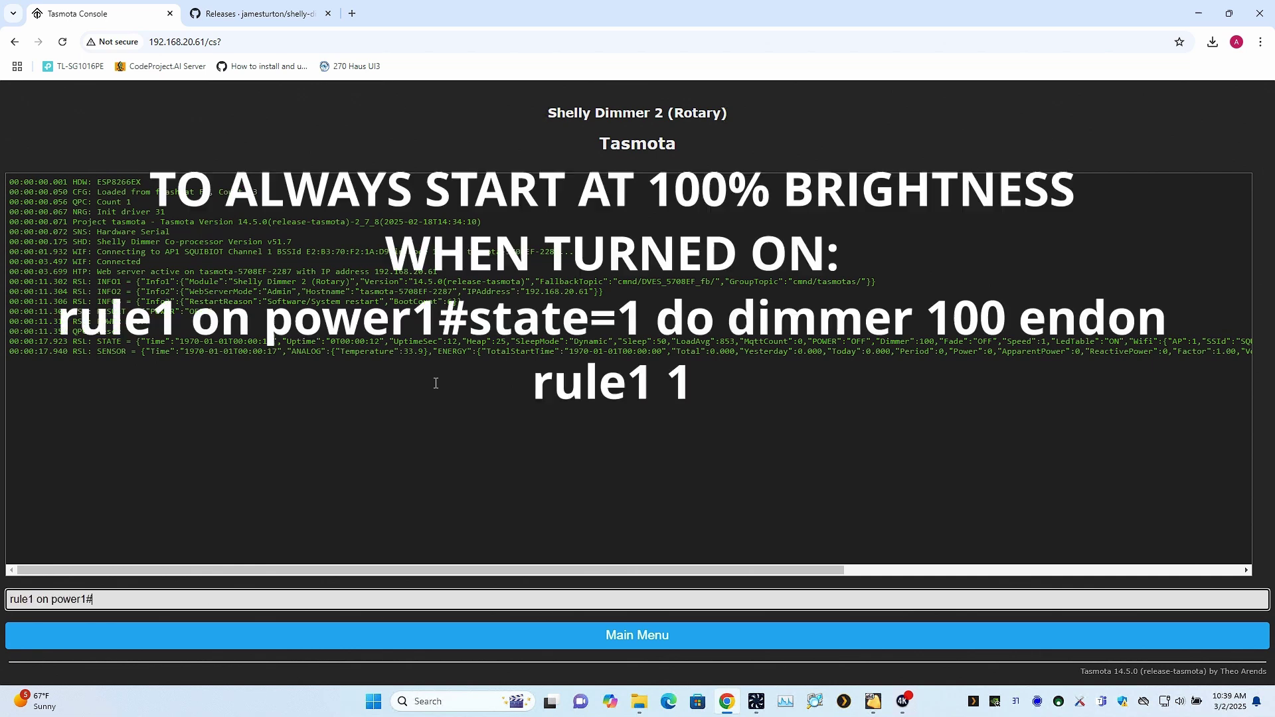
{"action": "type", "text": "state=1 do dimmer 100 endon"}
{"action": "key", "text": "Return"}
{"action": "type", "text": "rule"}
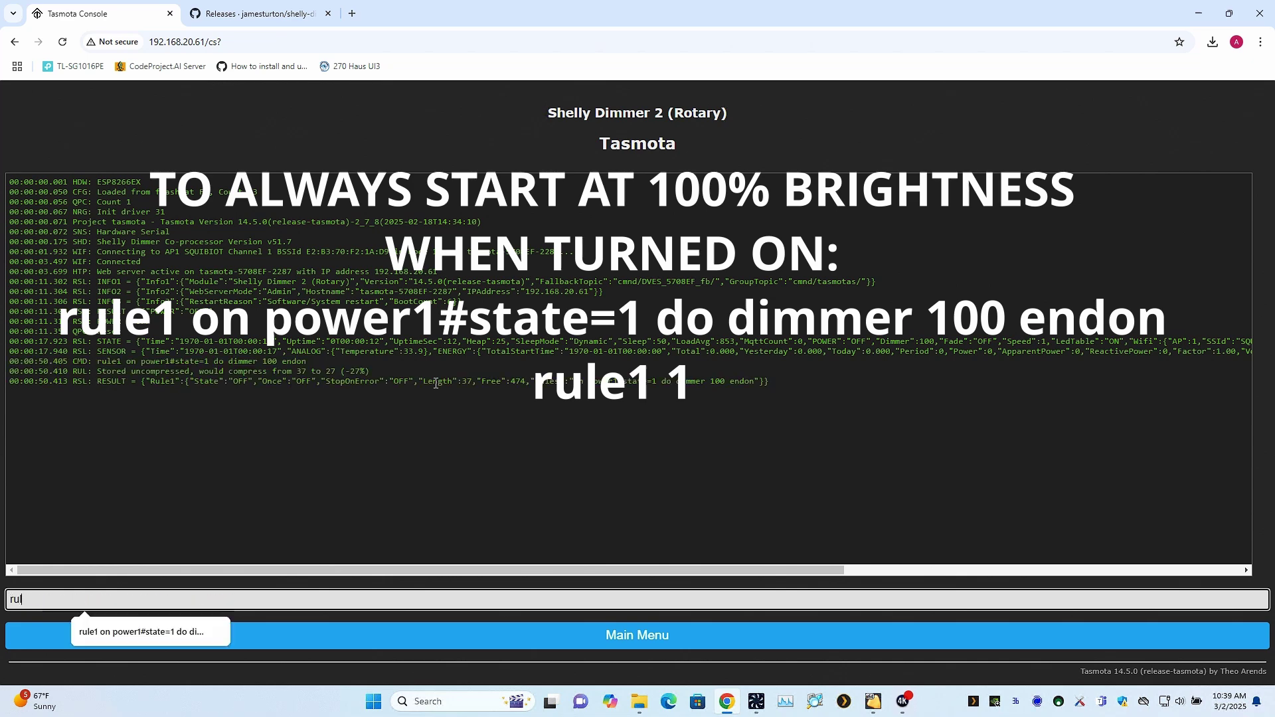
{"action": "type", "text": "1 1"}
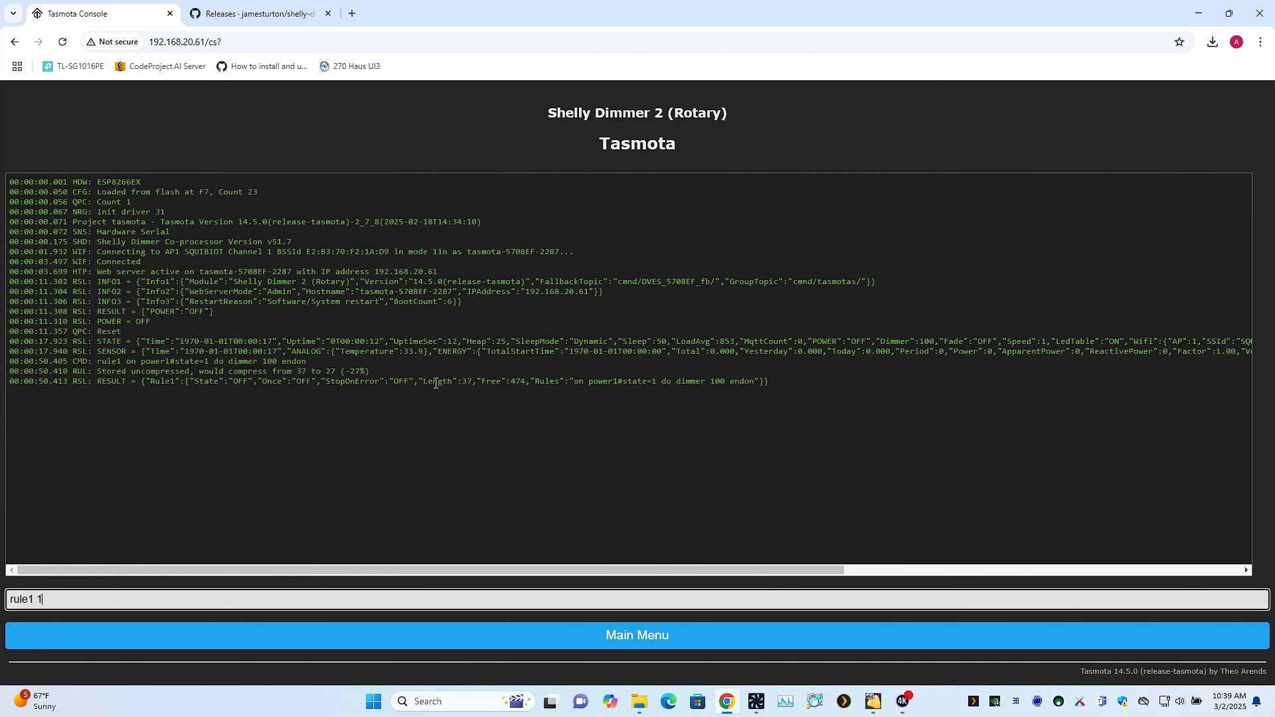
{"action": "key", "text": "Return"}
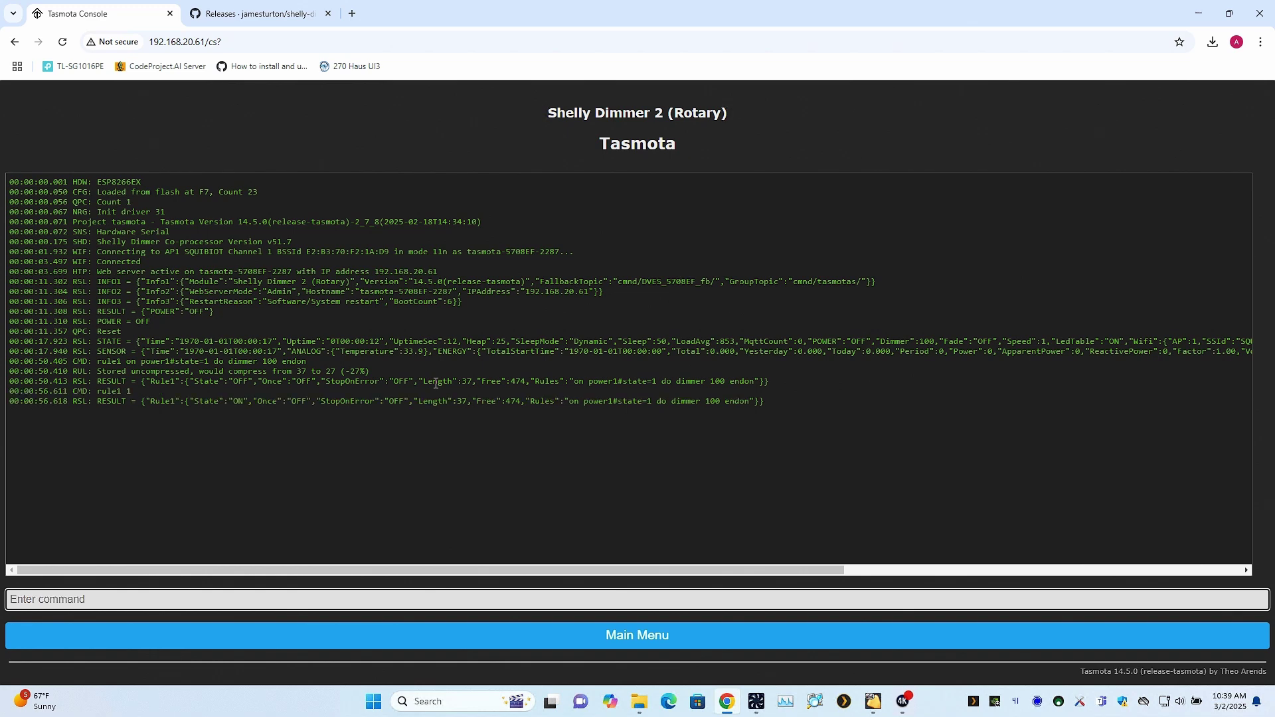
{"action": "type", "text": "rule2 switch2"}
Define rule2 'on switch2#state do power1 off endon' and enable it with 'rule2 1'
{"action": "key", "text": "BackSpace"}
{"action": "key", "text": "BackSpace"}
{"action": "key", "text": "BackSpace"}
{"action": "key", "text": "BackSpace"}
{"action": "key", "text": "BackSpace"}
{"action": "key", "text": "BackSpace"}
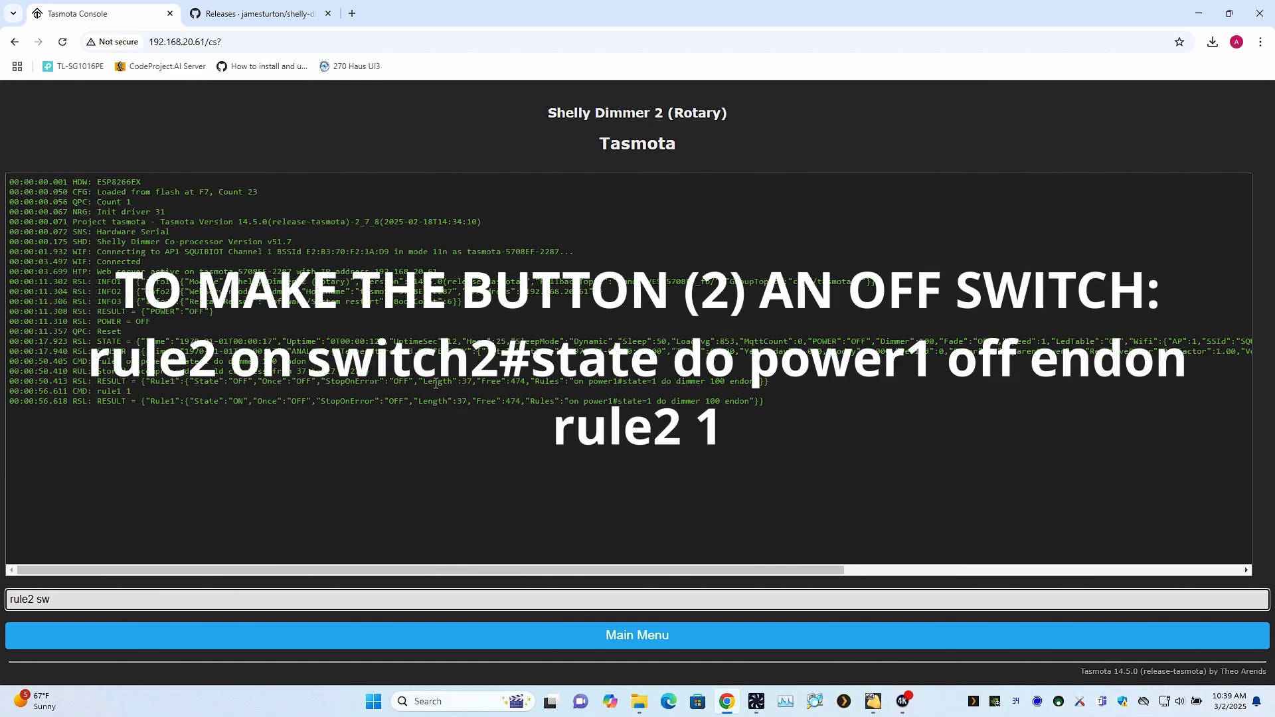
{"action": "key", "text": "BackSpace"}
{"action": "type", "text": "on switch2#sat"}
{"action": "key", "text": "BackSpace"}
{"action": "key", "text": "BackSpace"}
{"action": "type", "text": "tate do power1"}
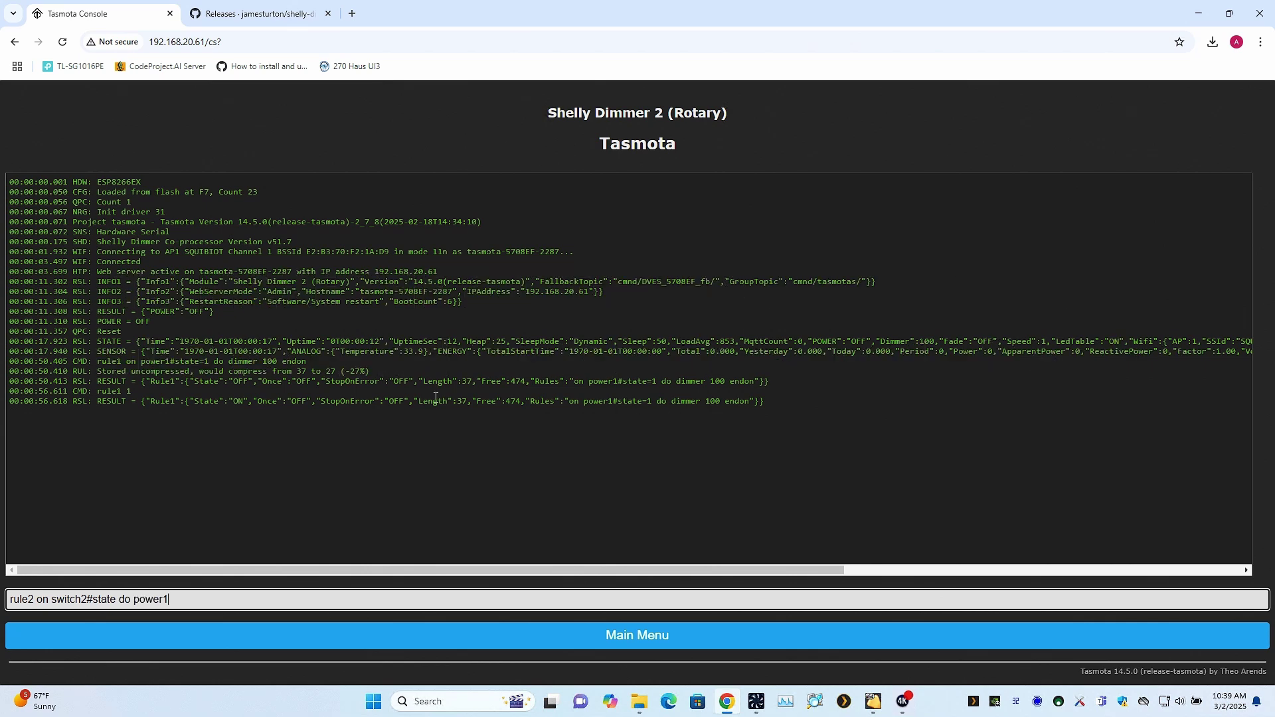
{"action": "type", "text": "#"}
{"action": "key", "text": "BackSpace"}
{"action": "type", "text": "off endon"}
{"action": "key", "text": "Return"}
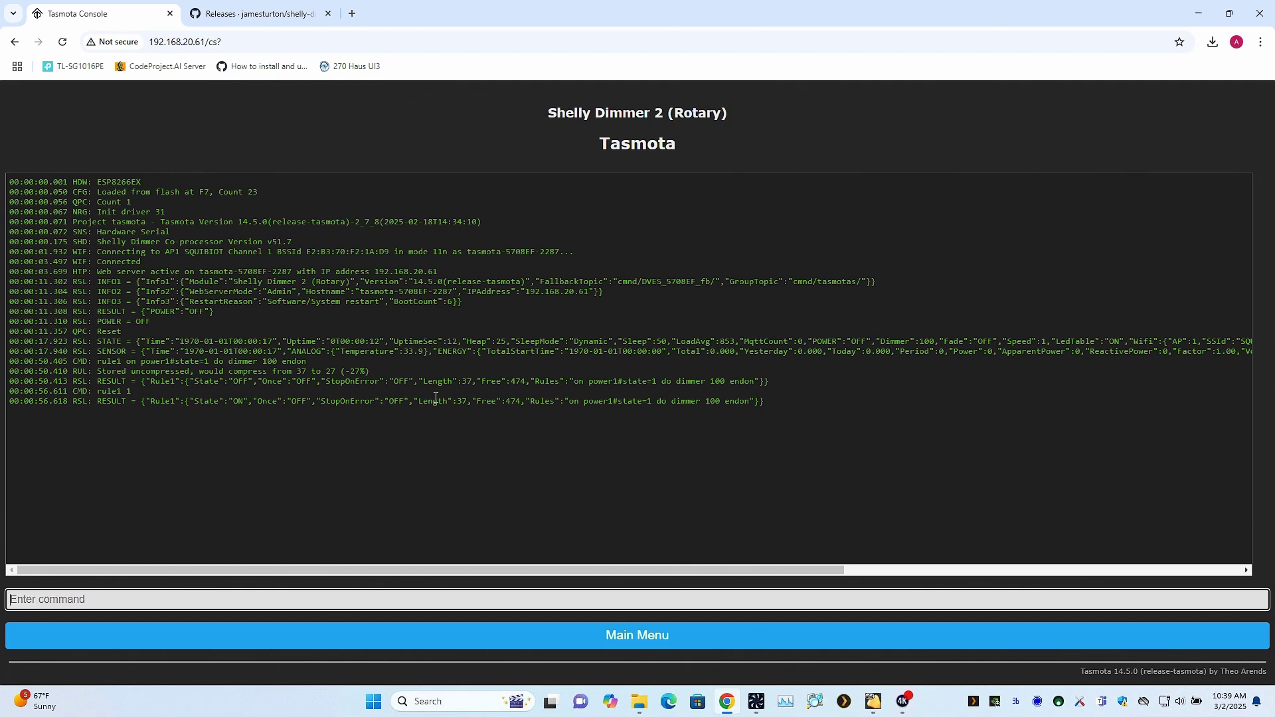
{"action": "type", "text": "rule2 1"}
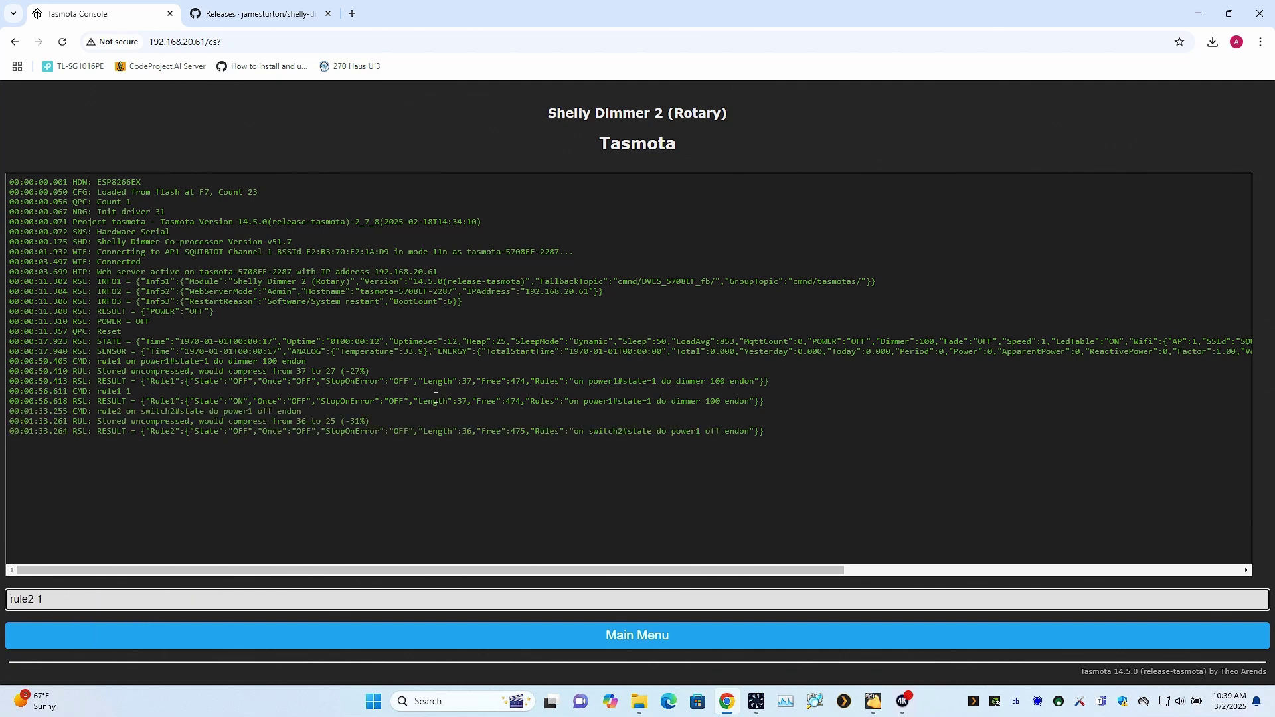
{"action": "key", "text": "Return"}
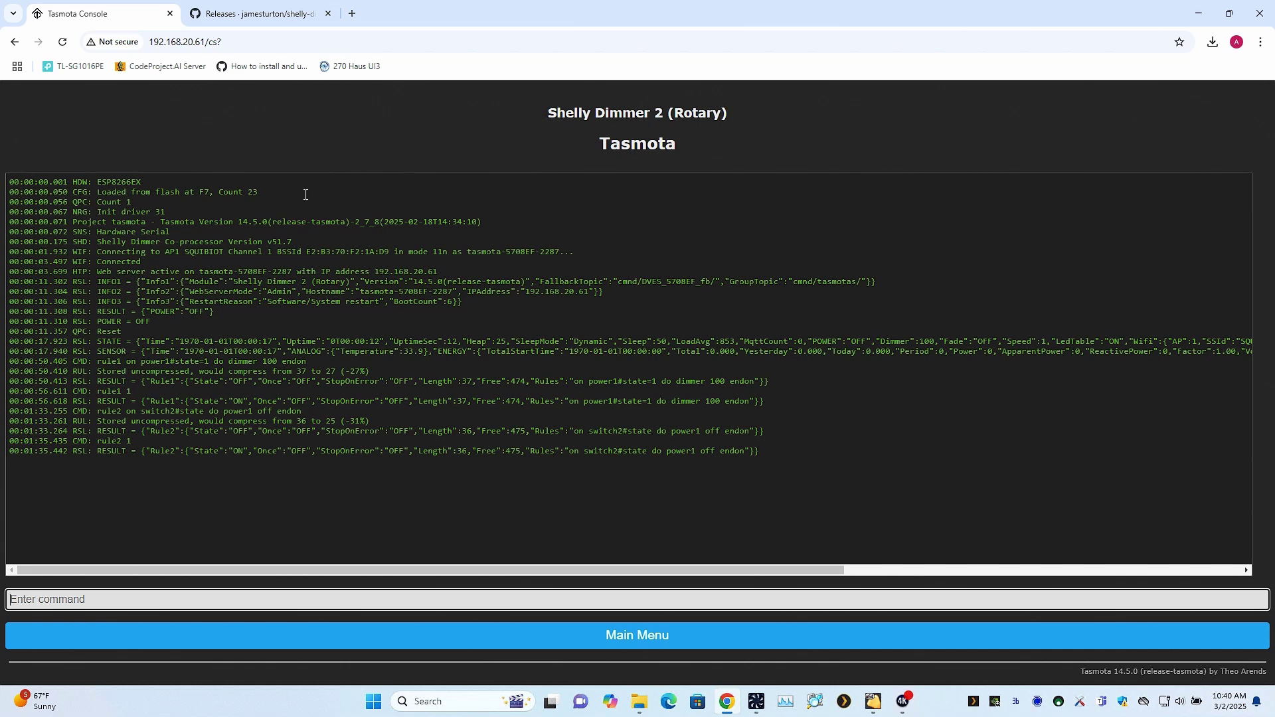
Send 'dimerrange 20,100' to the console to set the 20–100 dimmer range
{"action": "type", "text": "dimerr"}
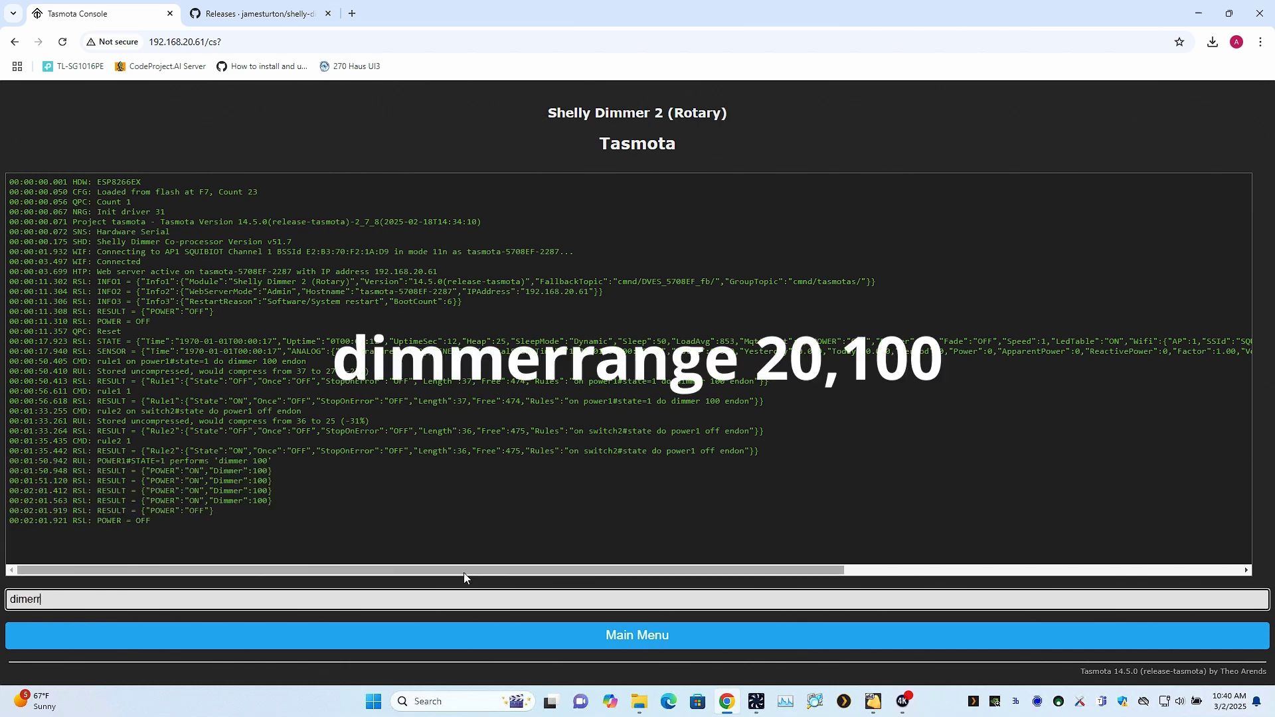
{"action": "type", "text": "ange 20,100"}
{"action": "key", "text": "Return"}
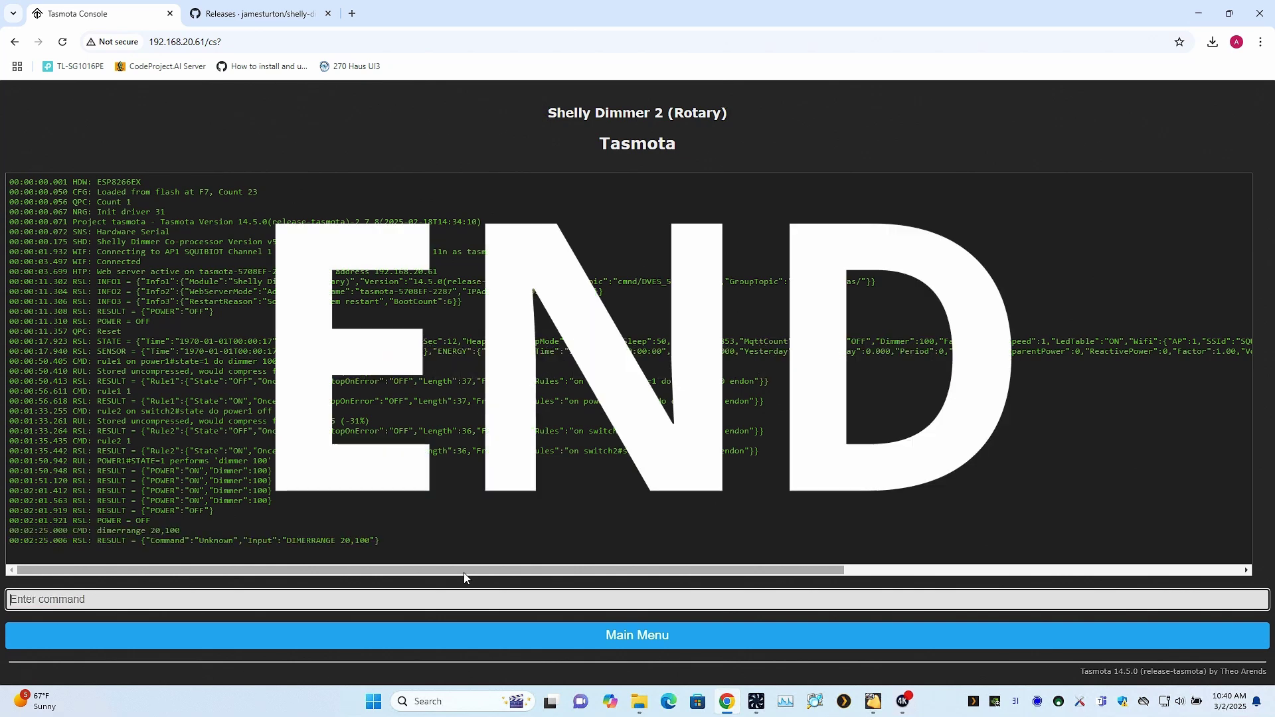